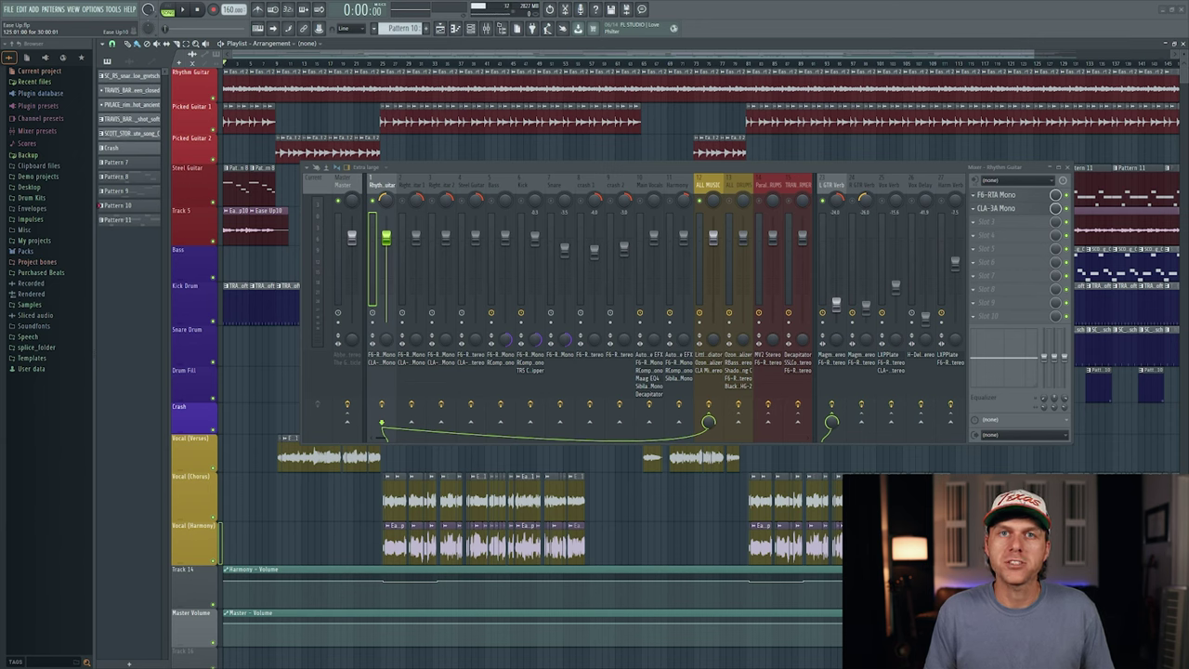
Step: Listen to the song, and audition the high-pass band of the Rhythm Guitar's F6 equalizer in solo
{"action": "key", "text": "space"}
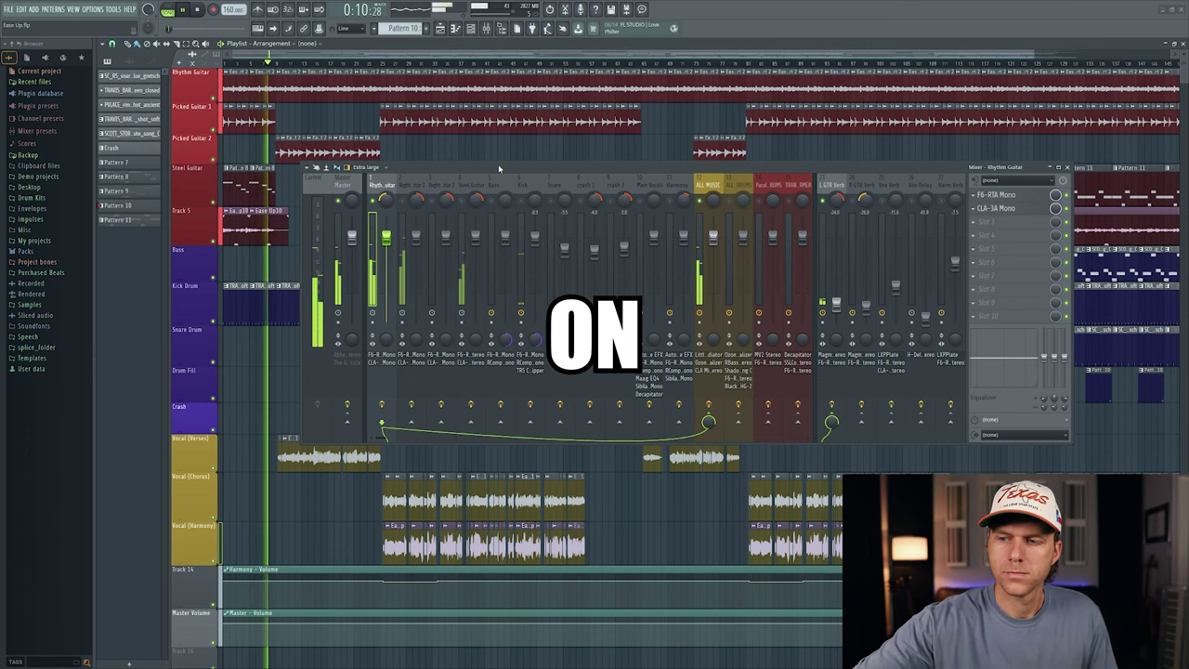
{"action": "key", "text": "space"}
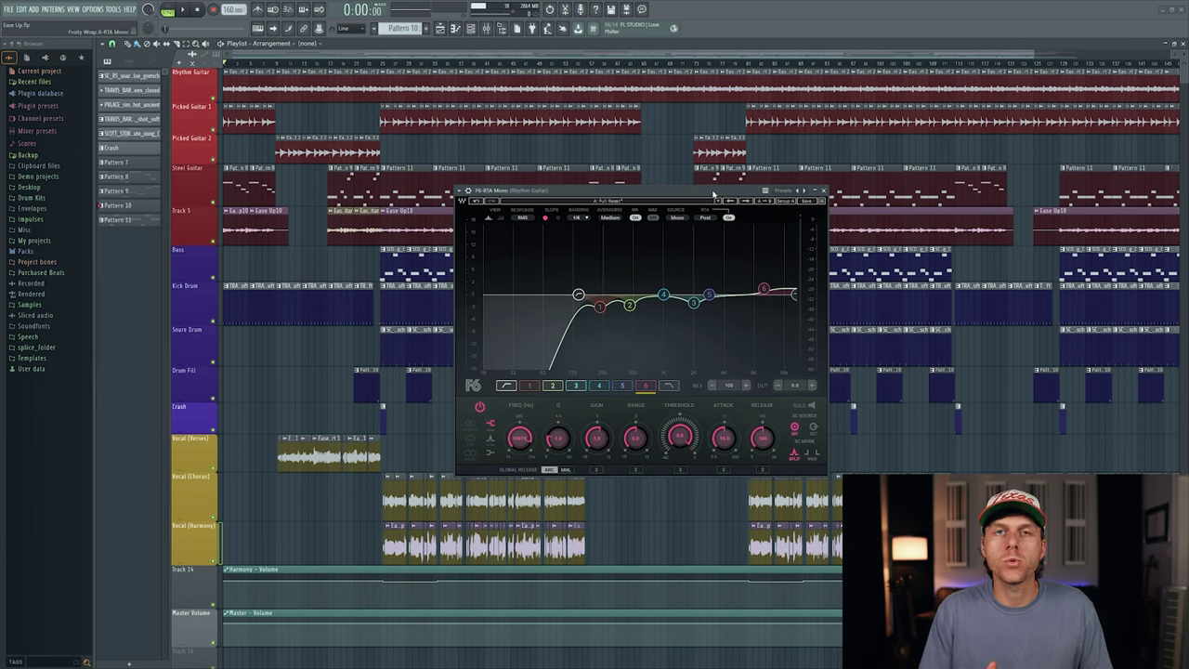
{"action": "left_click", "coordinate": [558, 357]}
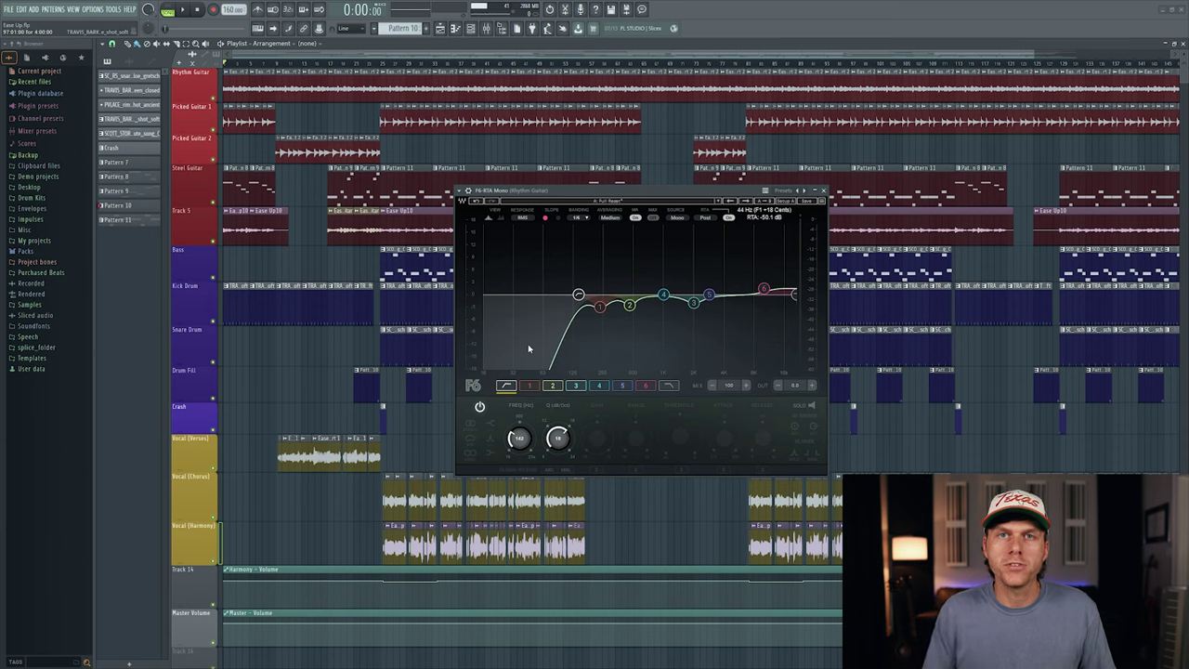
{"action": "key", "text": "space"}
{"action": "left_click", "coordinate": [805, 406]}
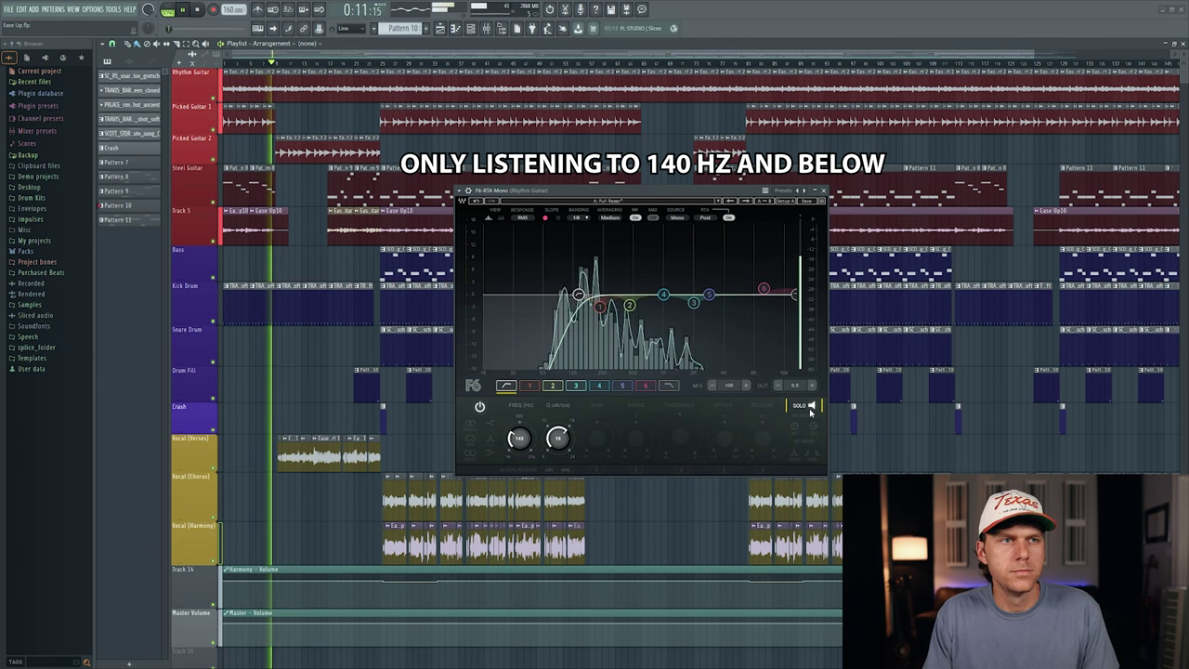
{"action": "left_click", "coordinate": [809, 407]}
{"action": "key", "text": "space"}
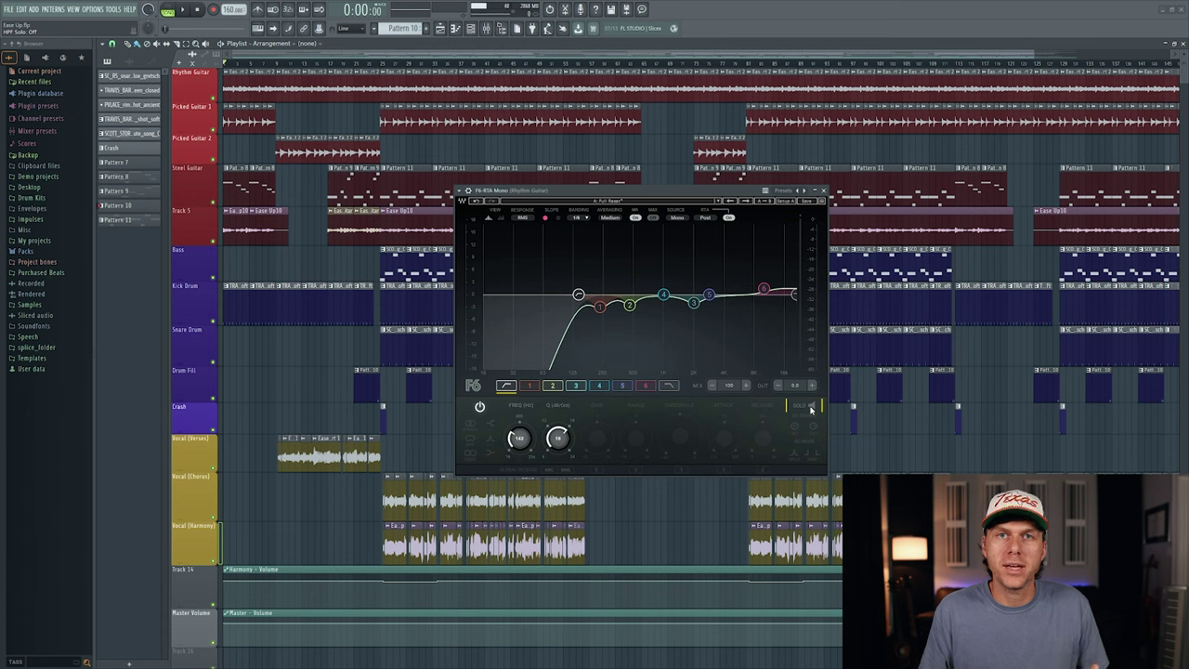
Step: Examine the settings of EQ bands 1, 2 and 3 on the Rhythm Guitar's F6
{"action": "left_click", "coordinate": [599, 307]}
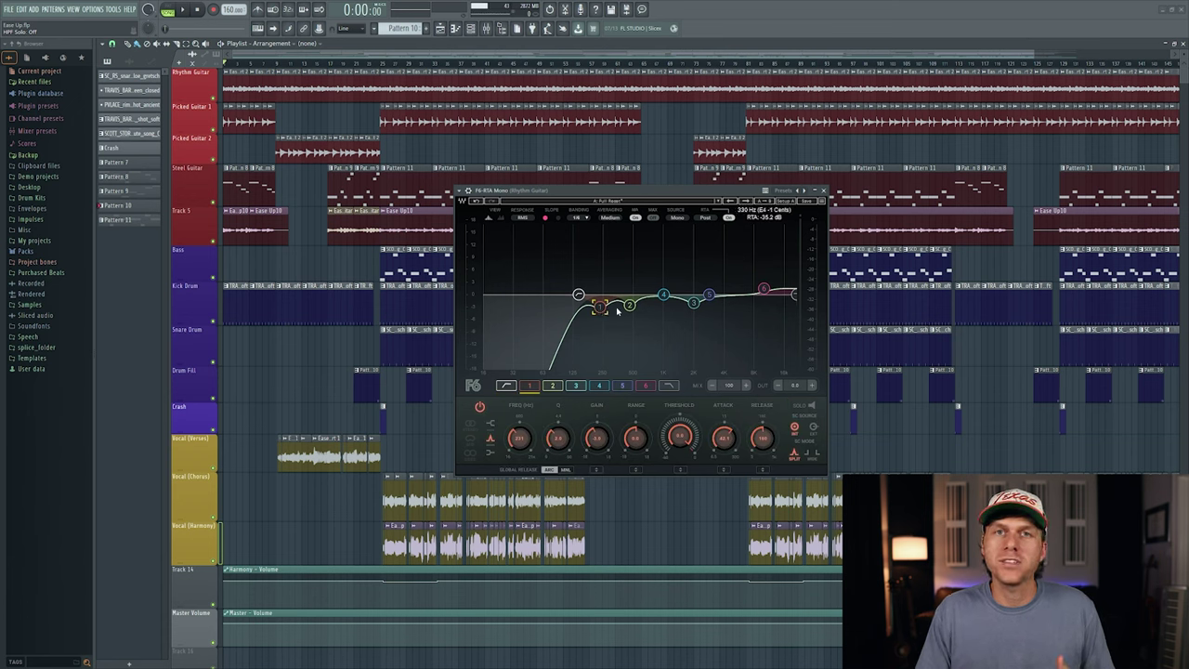
{"action": "left_click", "coordinate": [631, 307]}
{"action": "left_click", "coordinate": [695, 305]}
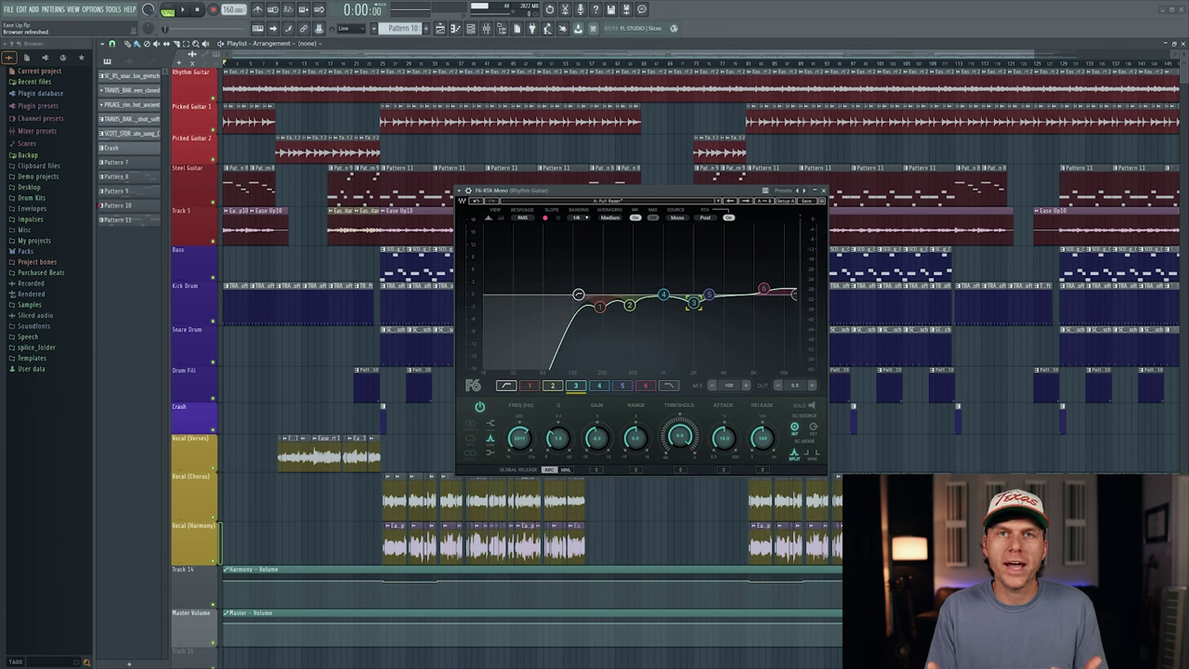
Step: Play the song with EQ band 1 soloed, sweep its gain up to about 12 dB and bring it back to a slight cut
{"action": "key", "text": "space"}
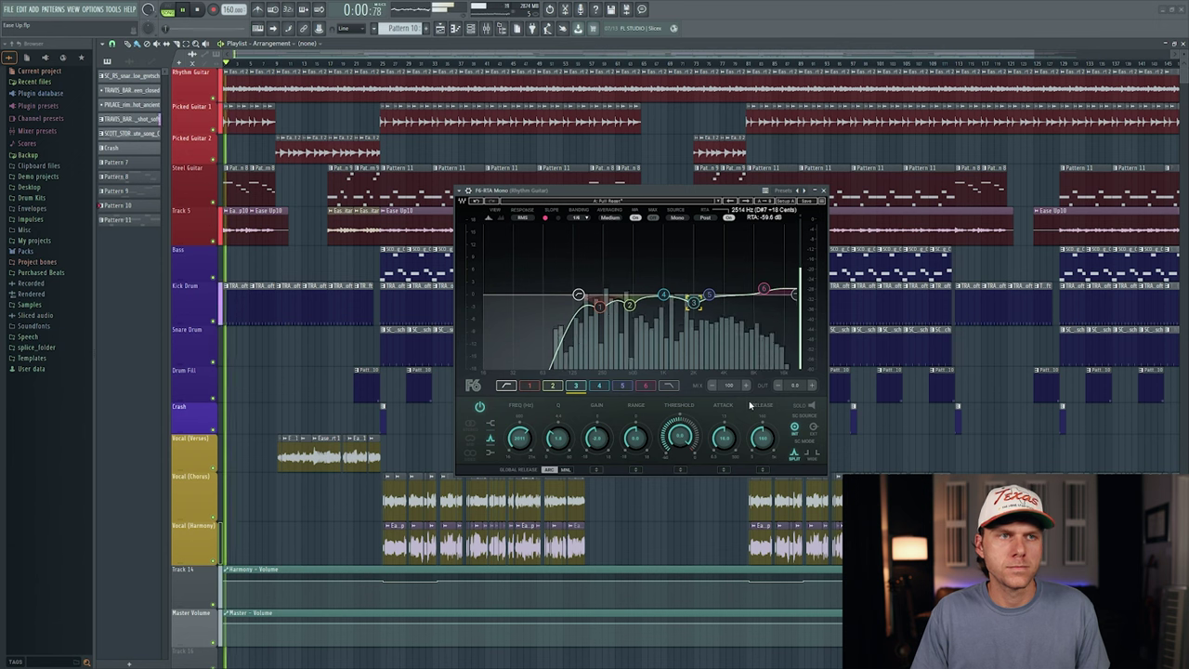
{"action": "left_click", "coordinate": [601, 305]}
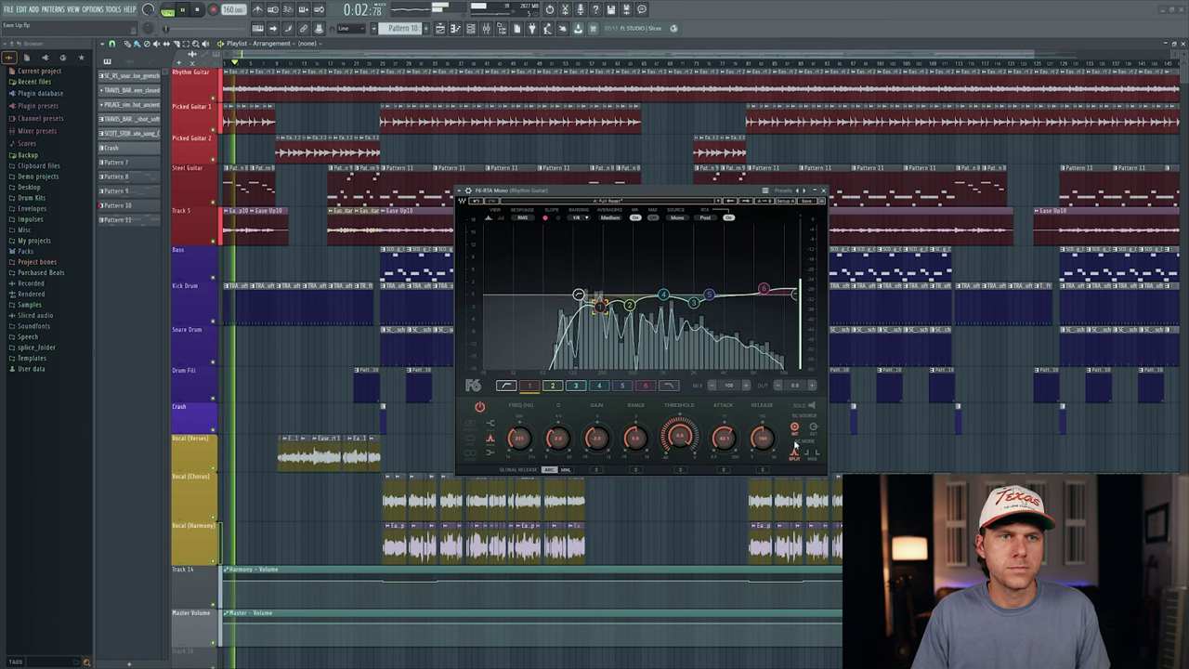
{"action": "left_click", "coordinate": [808, 406]}
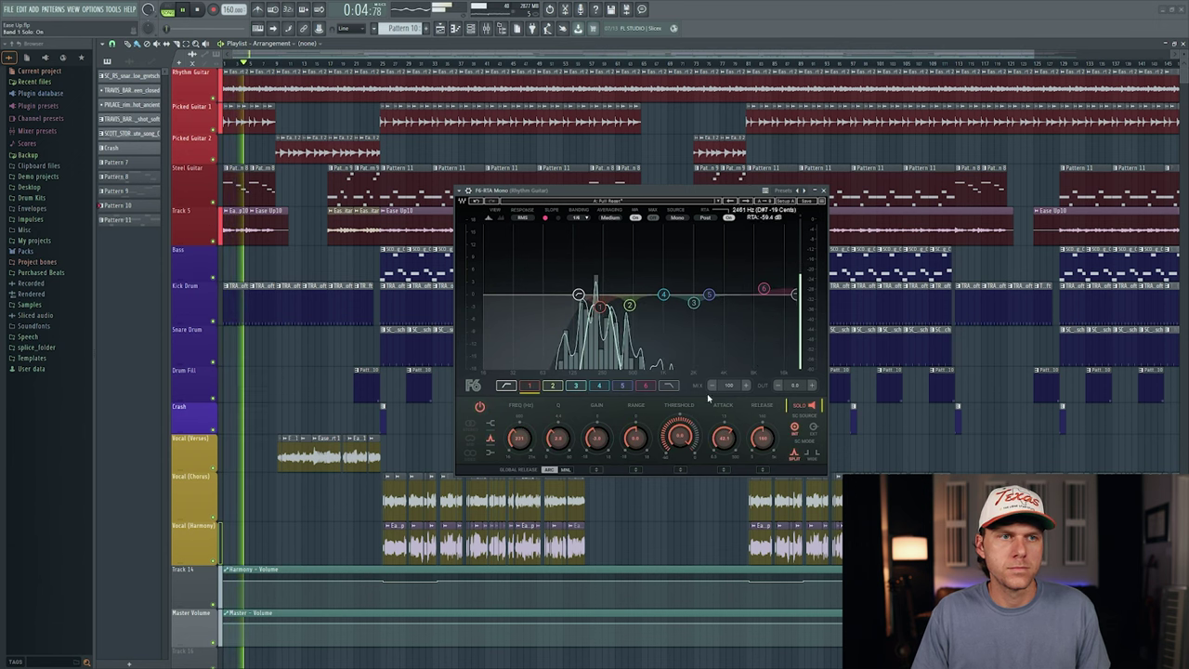
{"action": "left_click_drag", "start_coordinate": [596, 438], "coordinate": [596, 395]}
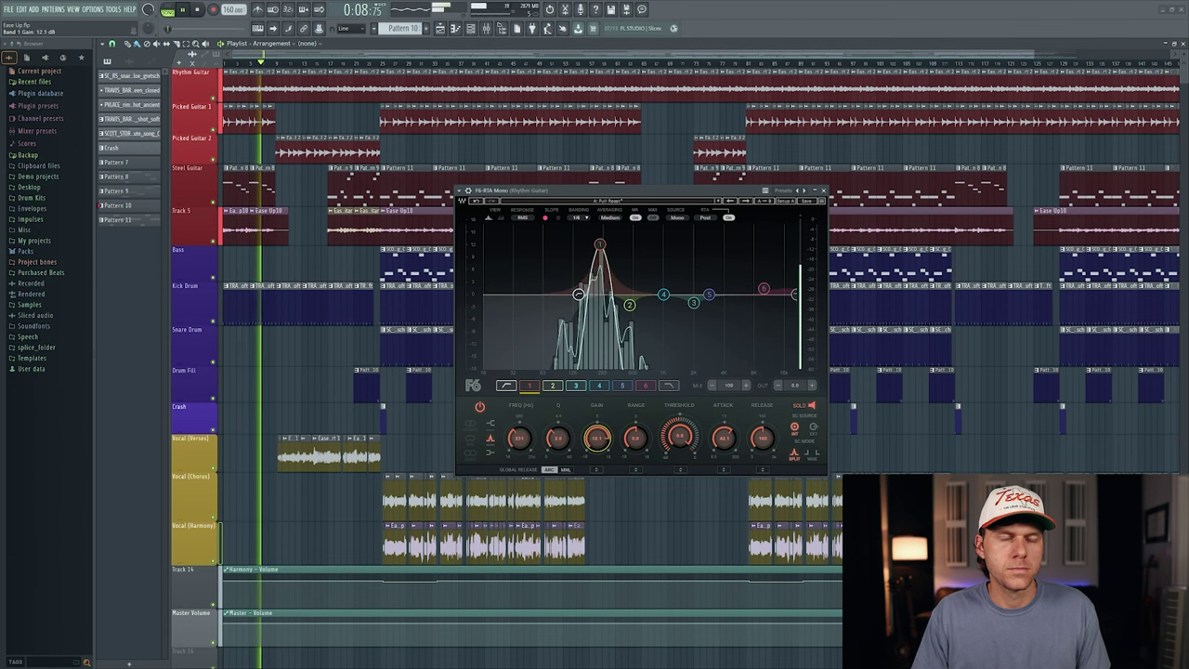
{"action": "left_click_drag", "start_coordinate": [597, 395], "coordinate": [596, 448]}
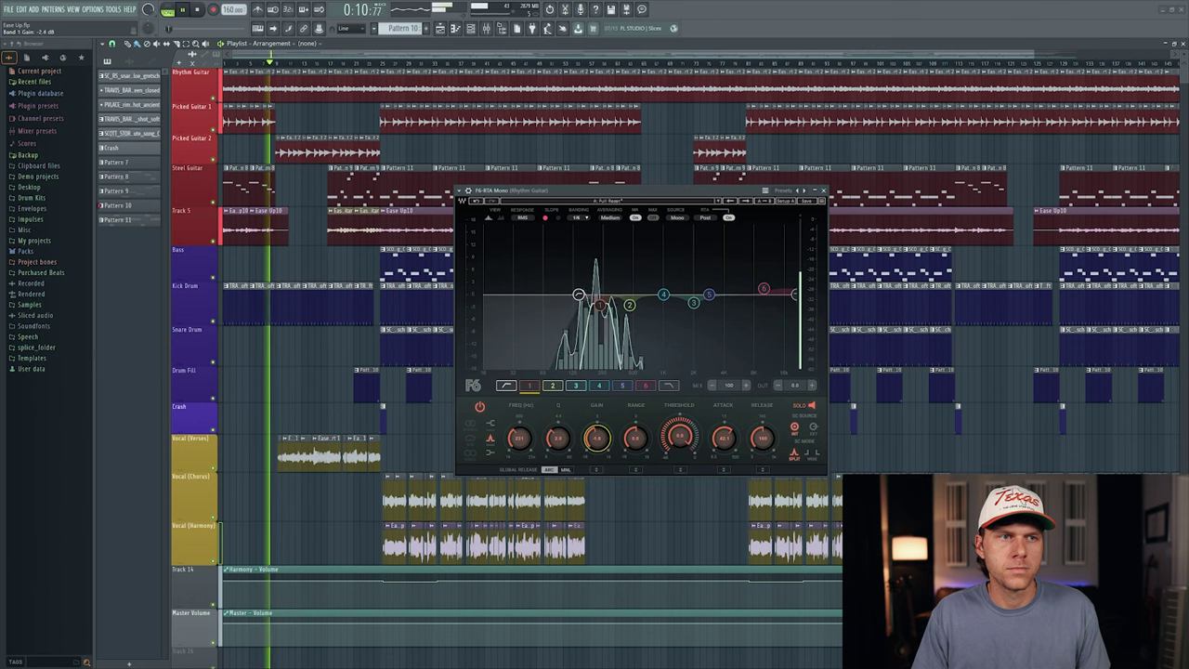
Step: Solo EQ band 2, raise its gain to about 14 dB to hear the frequency, and return it to about -2.4 dB
{"action": "left_click", "coordinate": [552, 384]}
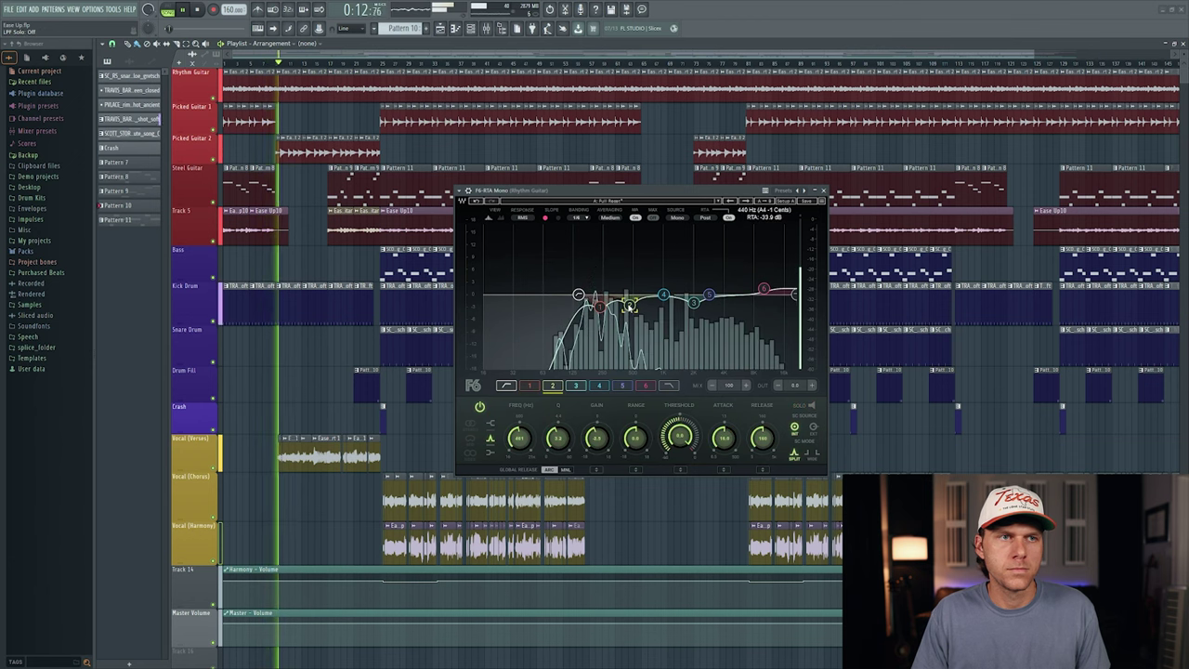
{"action": "left_click", "coordinate": [800, 405]}
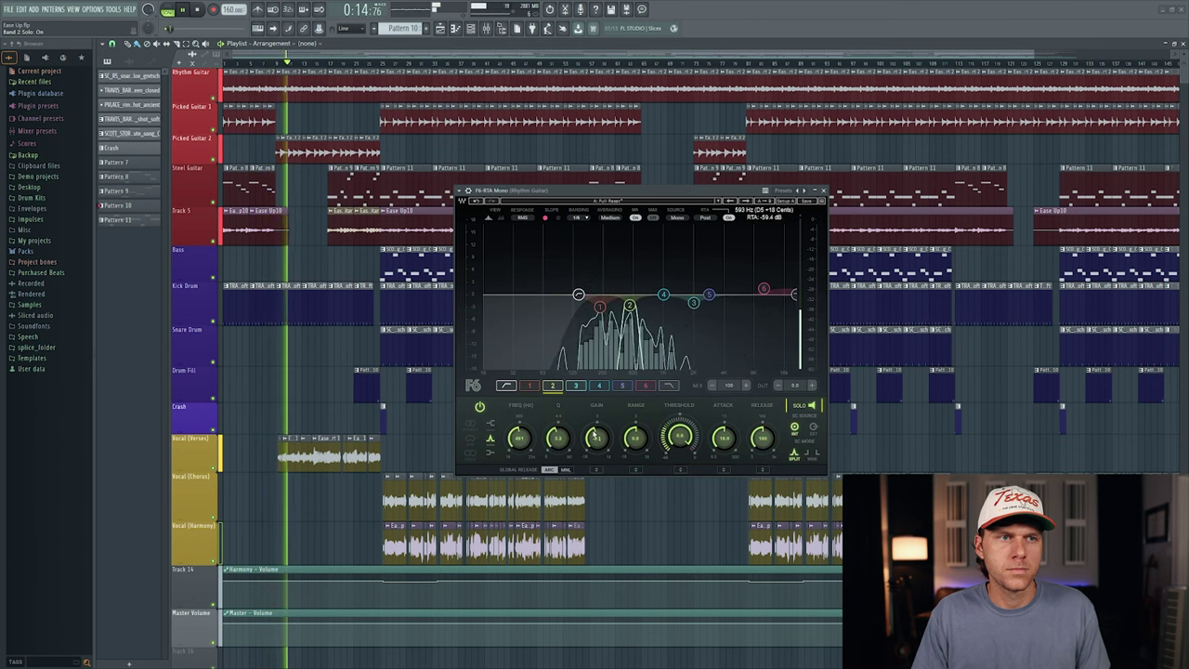
{"action": "left_click_drag", "start_coordinate": [599, 446], "coordinate": [599, 392]}
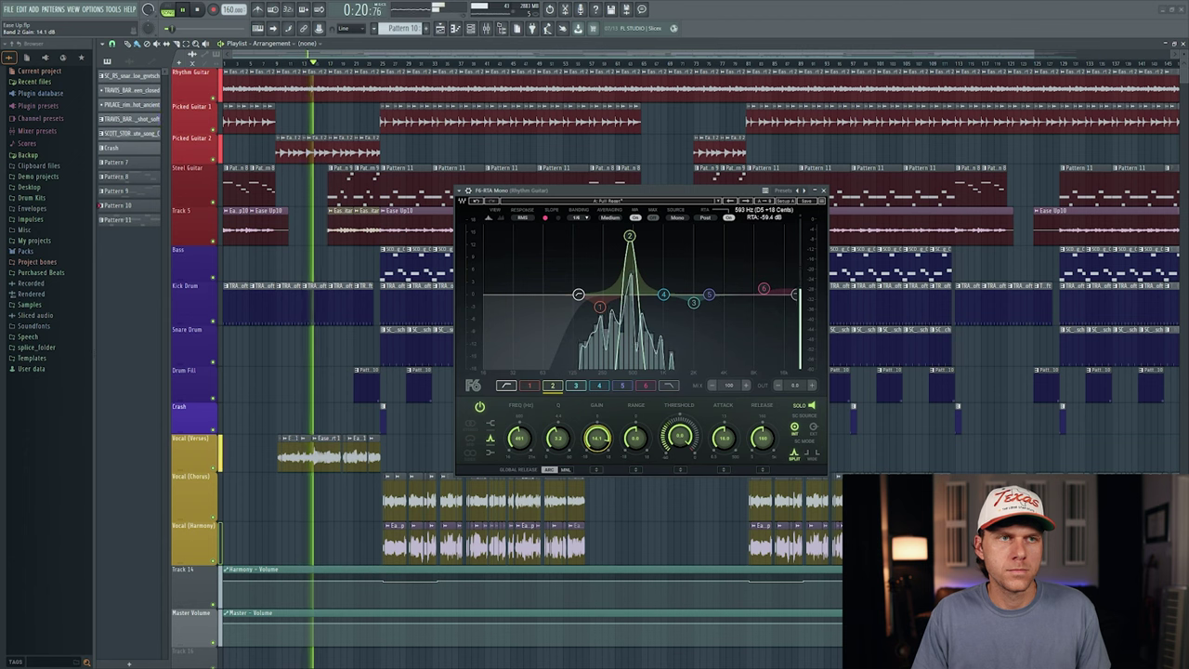
{"action": "left_click_drag", "start_coordinate": [597, 439], "coordinate": [597, 478]}
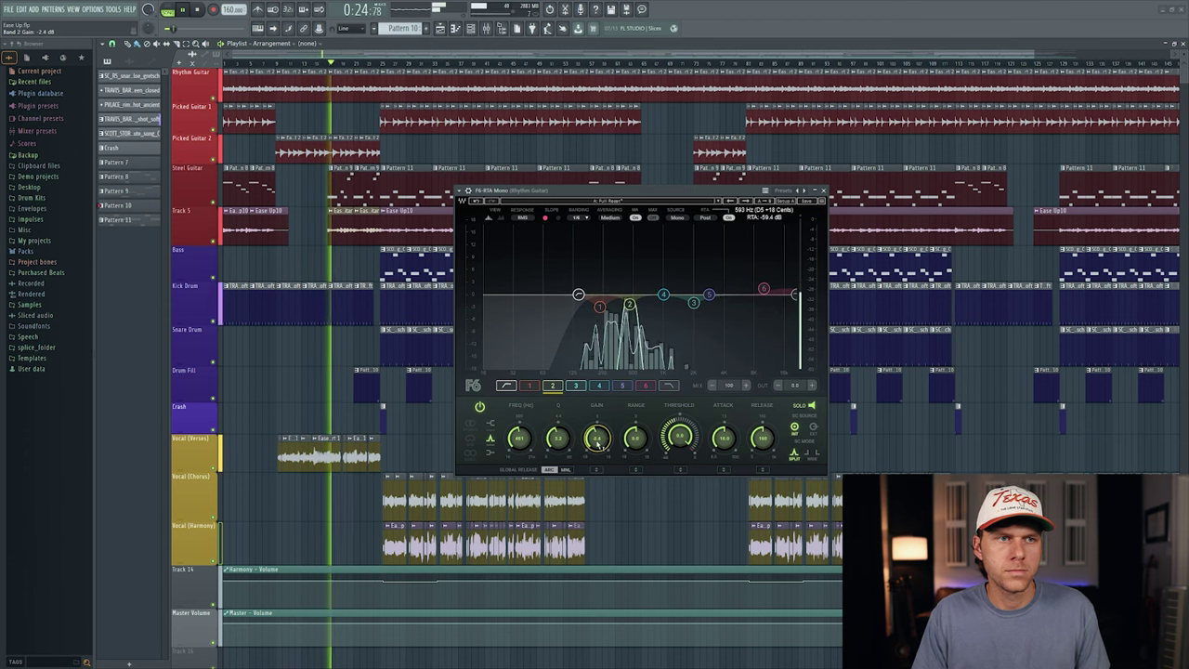
Step: Audition EQ band 3 in solo with its gain raised to about 11 dB, return it to about -2.4 dB, and end the solo and playback
{"action": "left_click", "coordinate": [694, 302]}
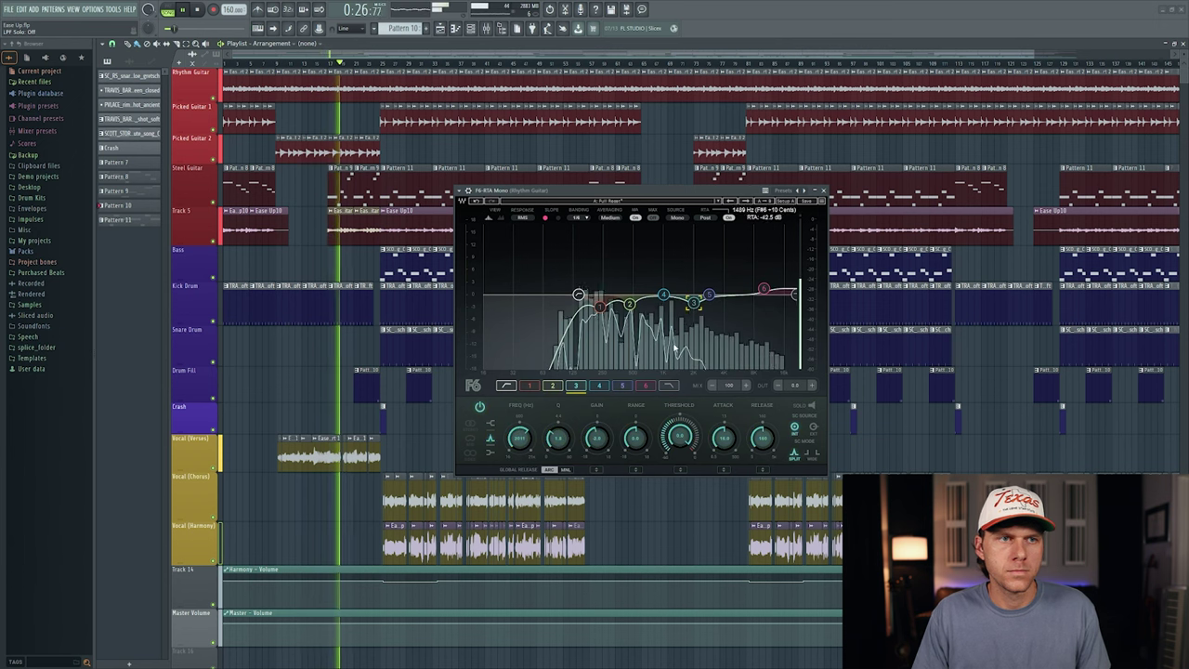
{"action": "left_click", "coordinate": [800, 405]}
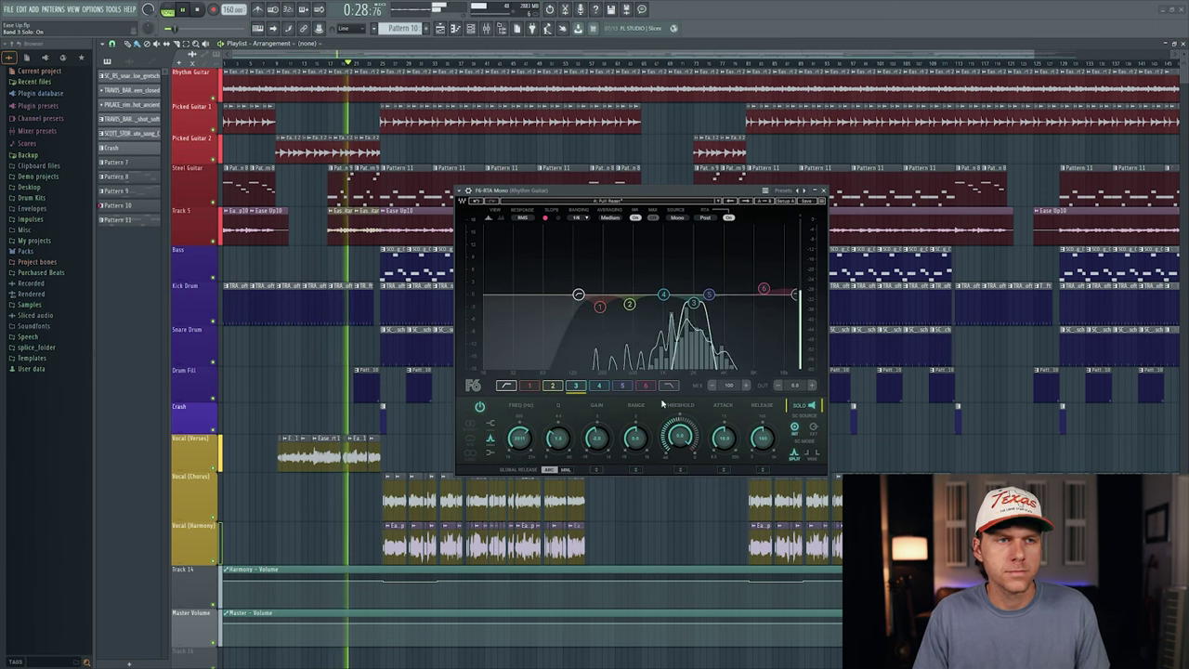
{"action": "left_click_drag", "start_coordinate": [599, 439], "coordinate": [599, 416]}
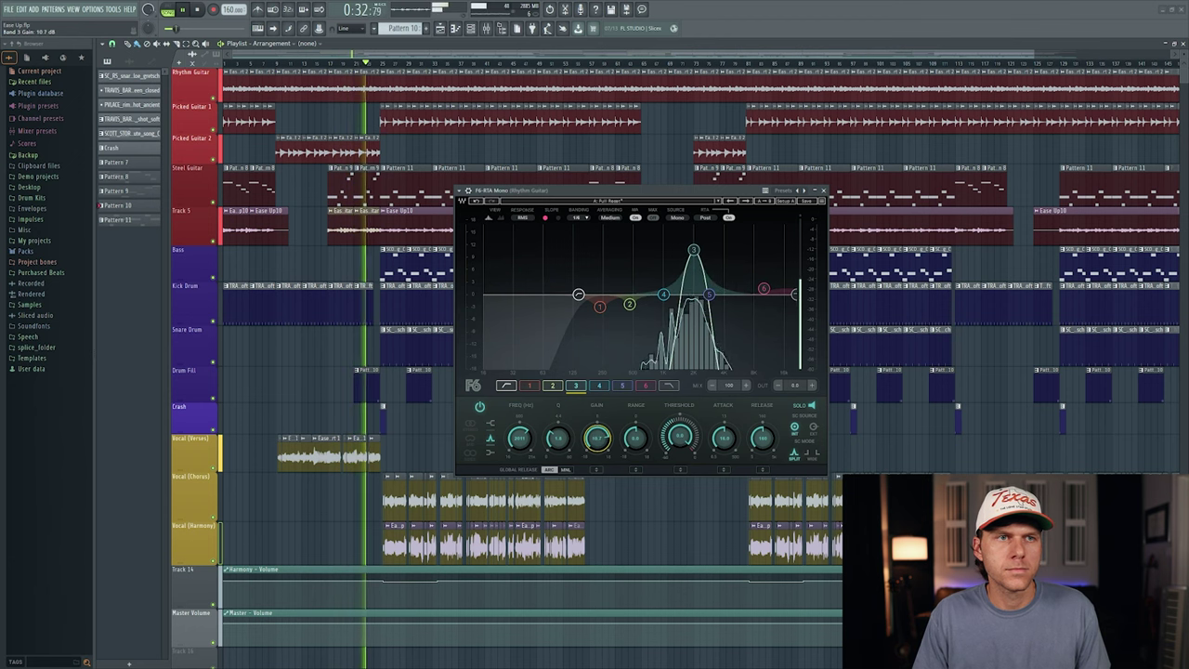
{"action": "left_click_drag", "start_coordinate": [599, 417], "coordinate": [599, 447]}
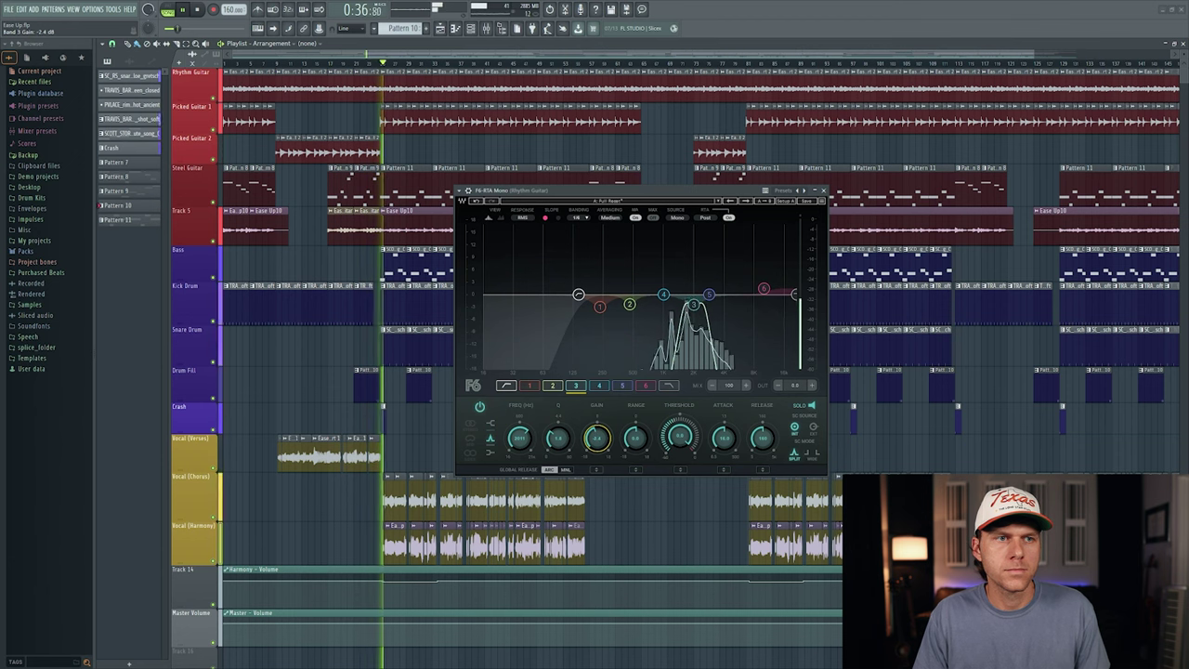
{"action": "left_click", "coordinate": [804, 405]}
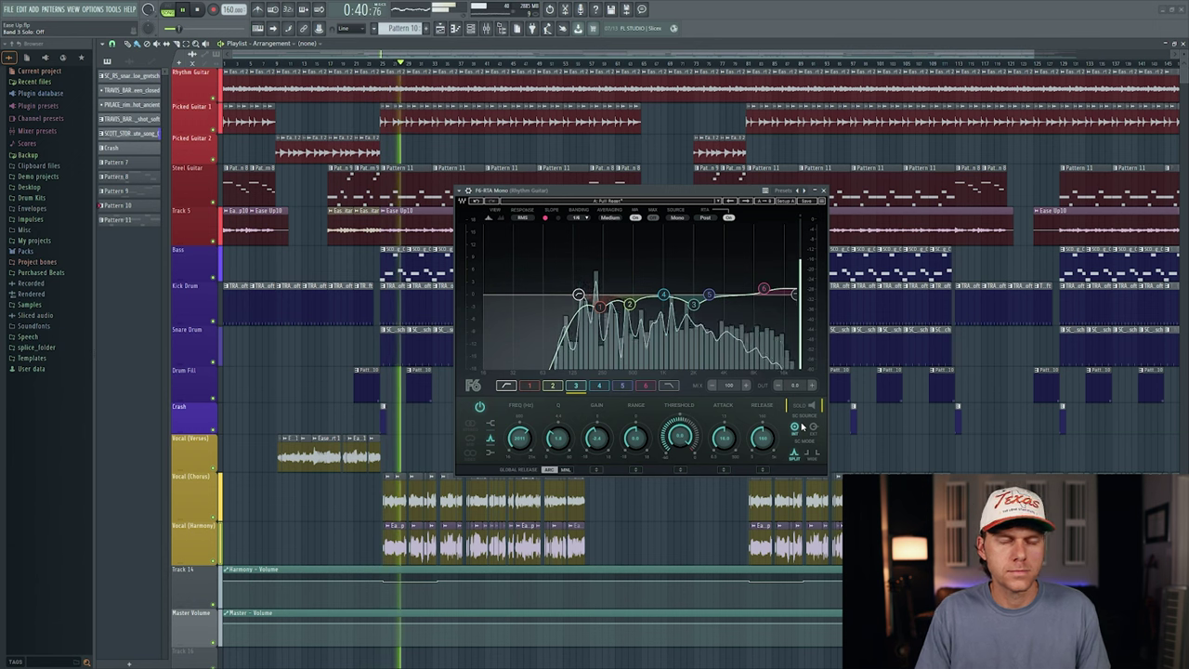
{"action": "key", "text": "space"}
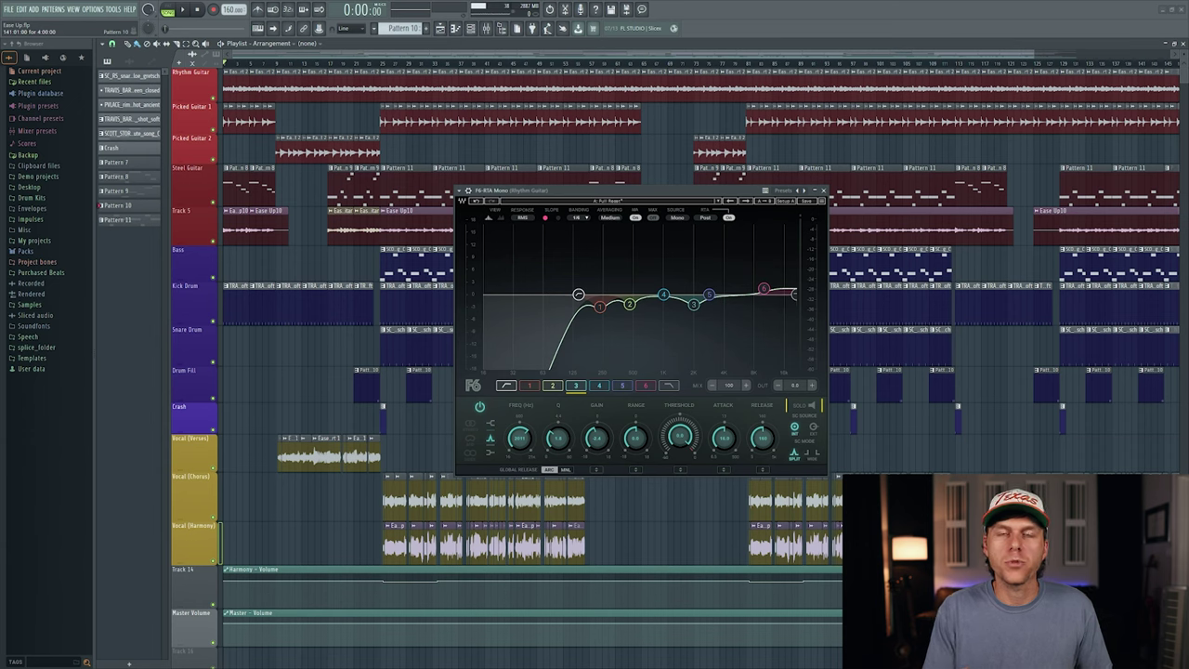
Step: During playback, exaggerate the band 6 high shelf to 18 dB and reduce its gain to a subtle boost
{"action": "left_click", "coordinate": [763, 288]}
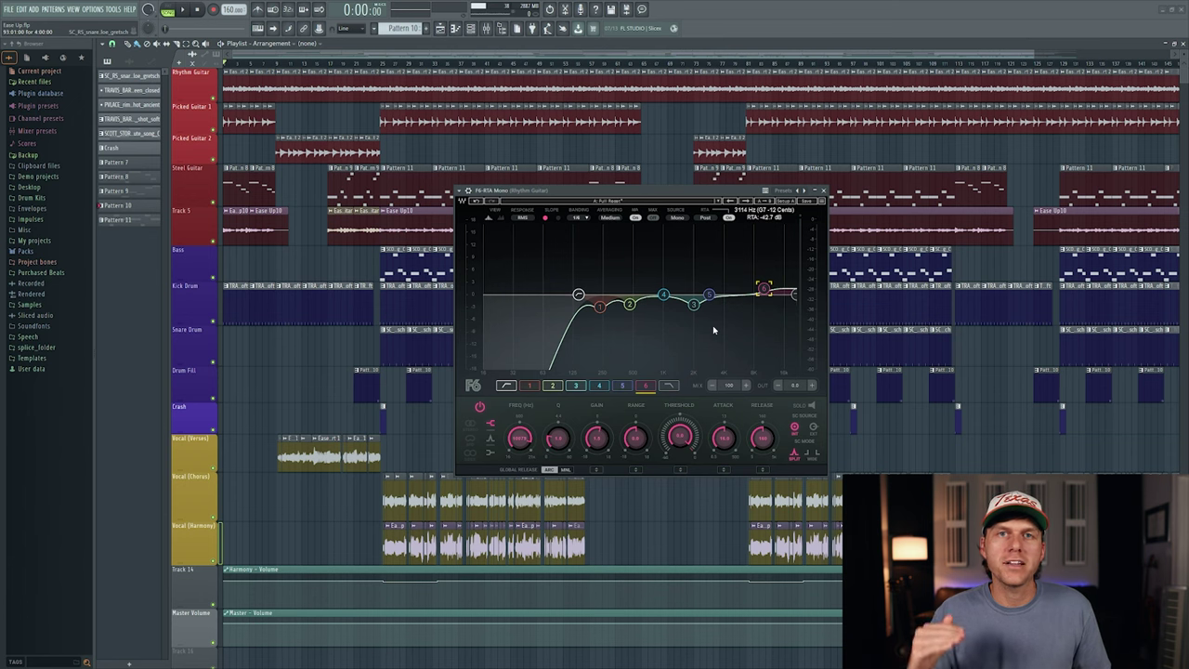
{"action": "key", "text": "space"}
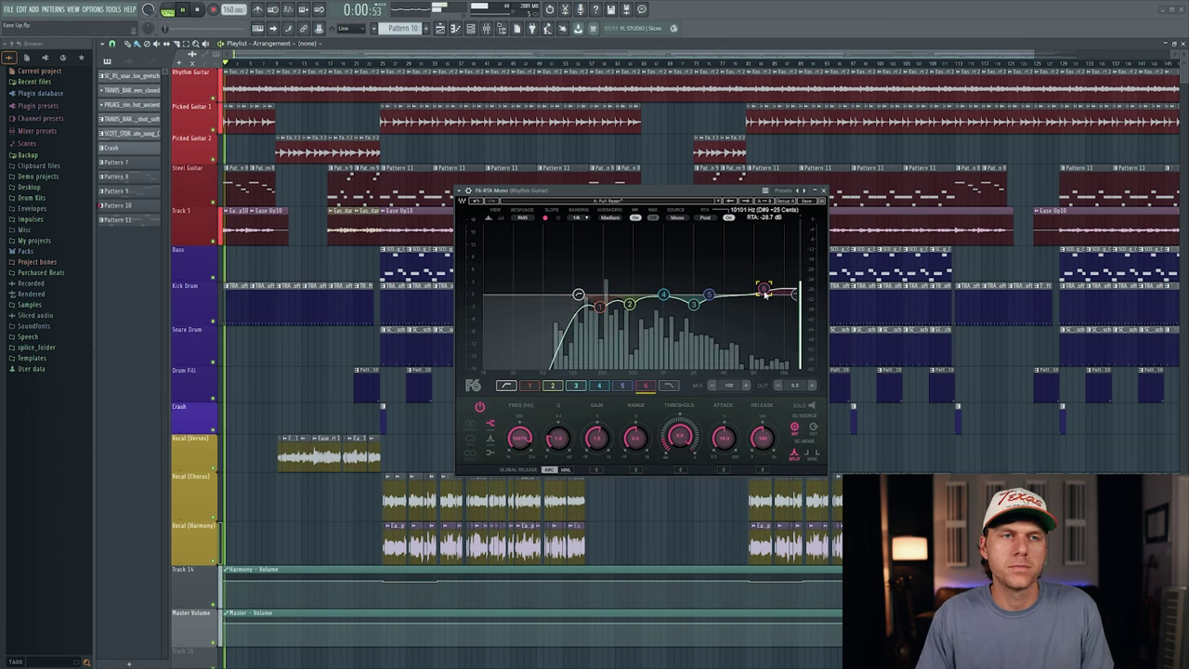
{"action": "left_click_drag", "start_coordinate": [763, 289], "coordinate": [764, 221]}
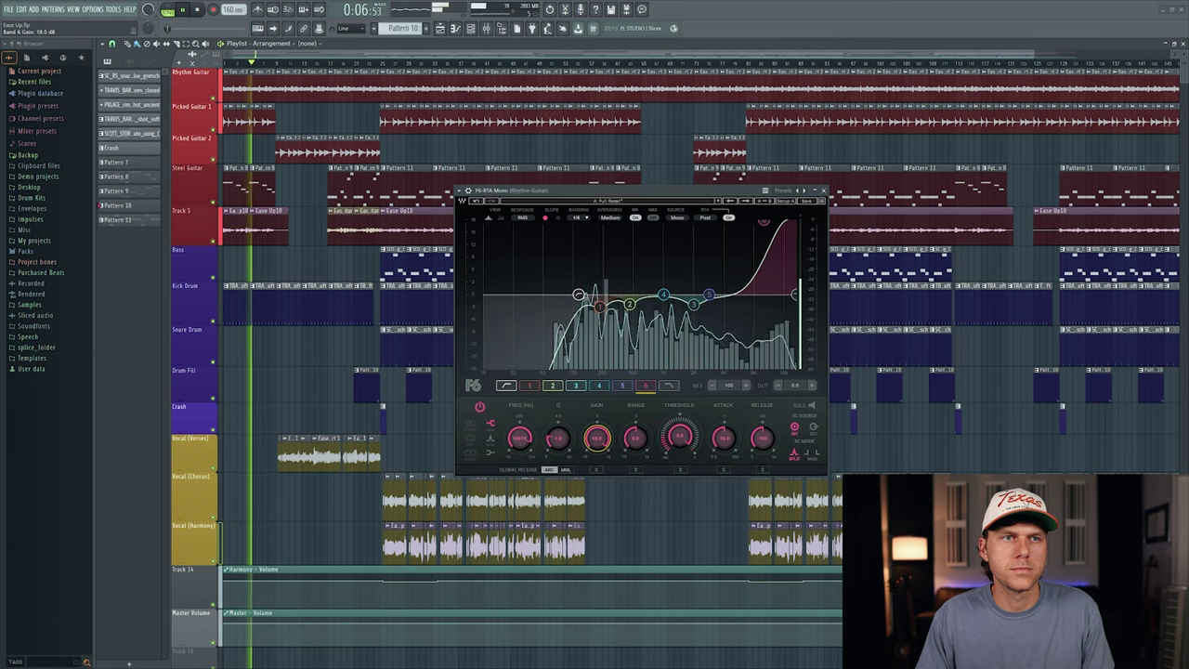
{"action": "left_click_drag", "start_coordinate": [763, 221], "coordinate": [764, 284]}
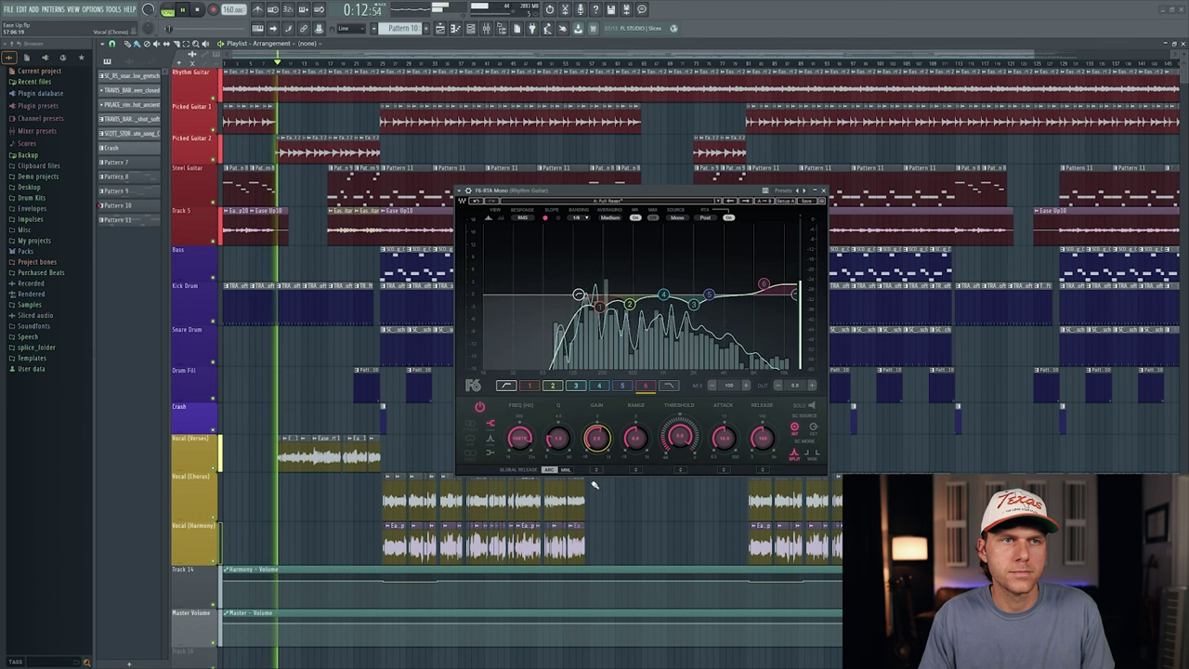
{"action": "scroll", "coordinate": [597, 438], "scroll_direction": "down", "scroll_amount": 3}
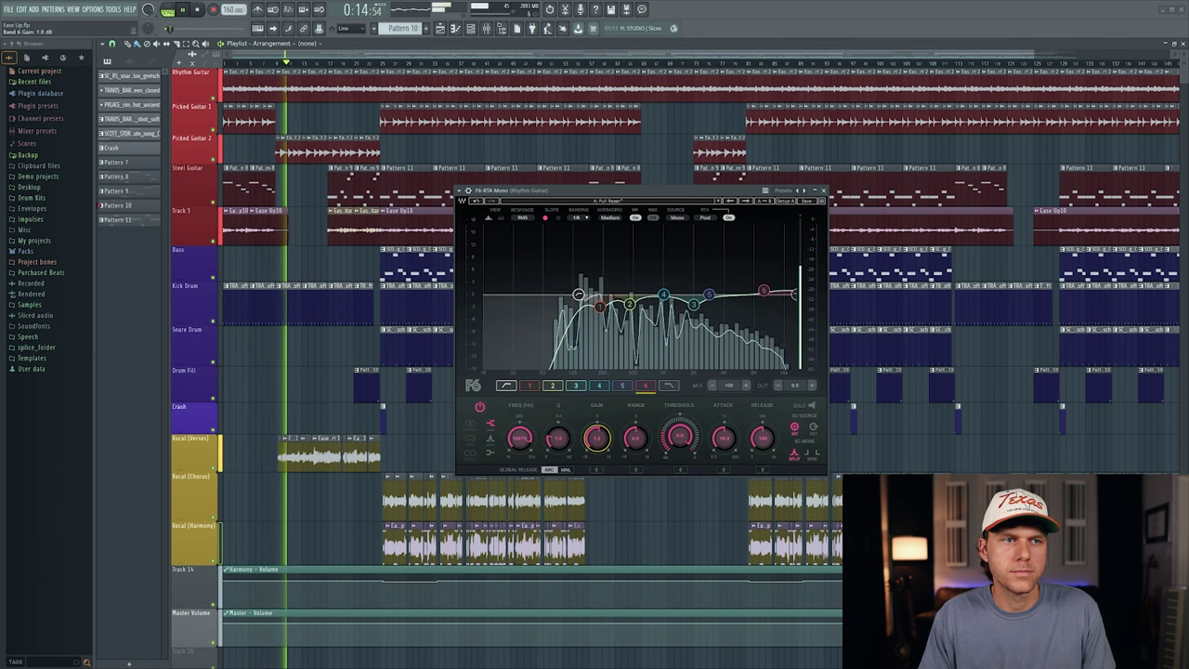
{"action": "scroll", "coordinate": [597, 441], "scroll_direction": "up", "scroll_amount": 1}
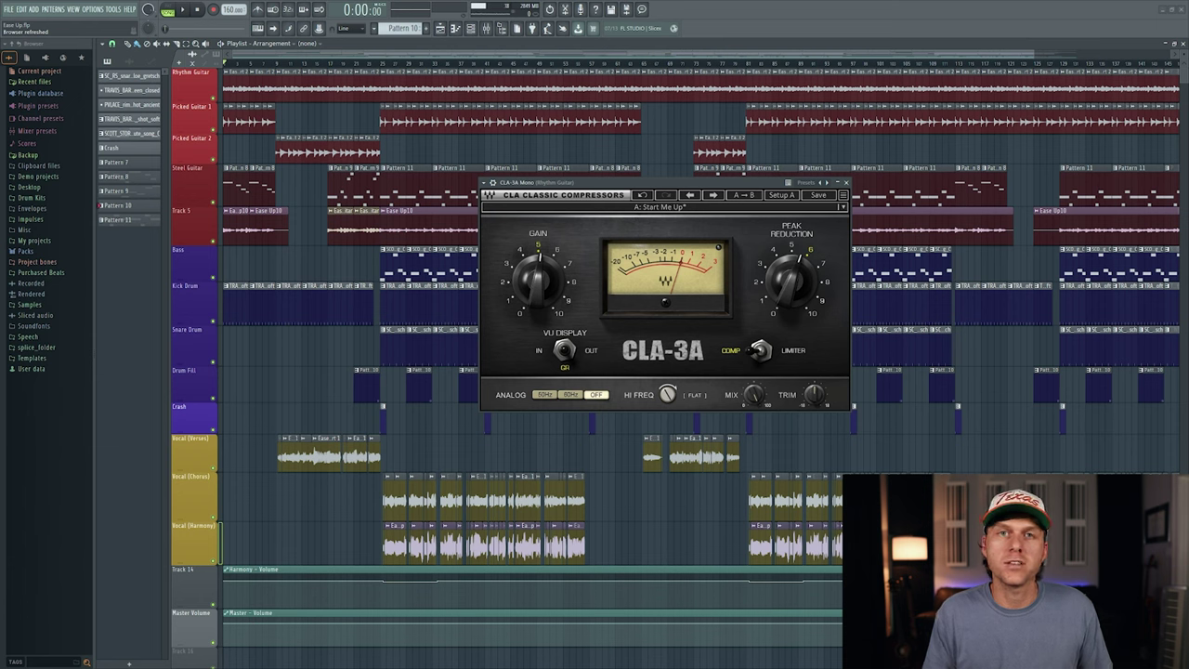
Step: Try lowering the CLA-3A compressor's Hi Freq to 79.2, and return it to its flat setting
{"action": "mouse_move", "coordinate": [669, 397]}
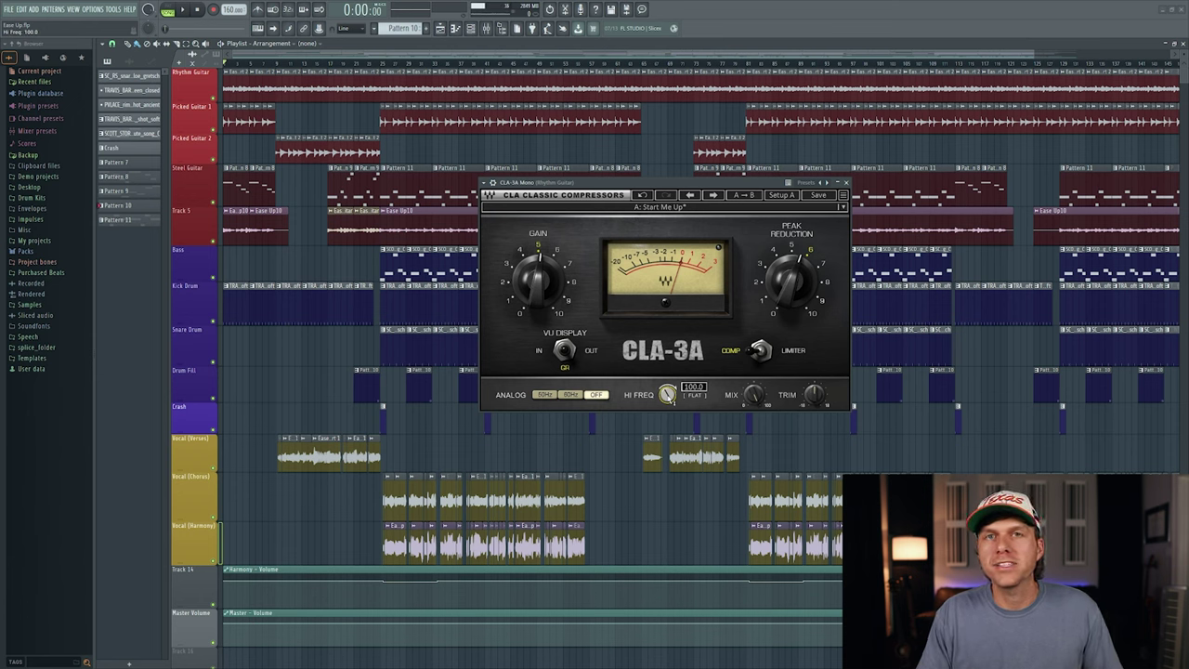
{"action": "left_click_drag", "start_coordinate": [669, 396], "coordinate": [669, 414]}
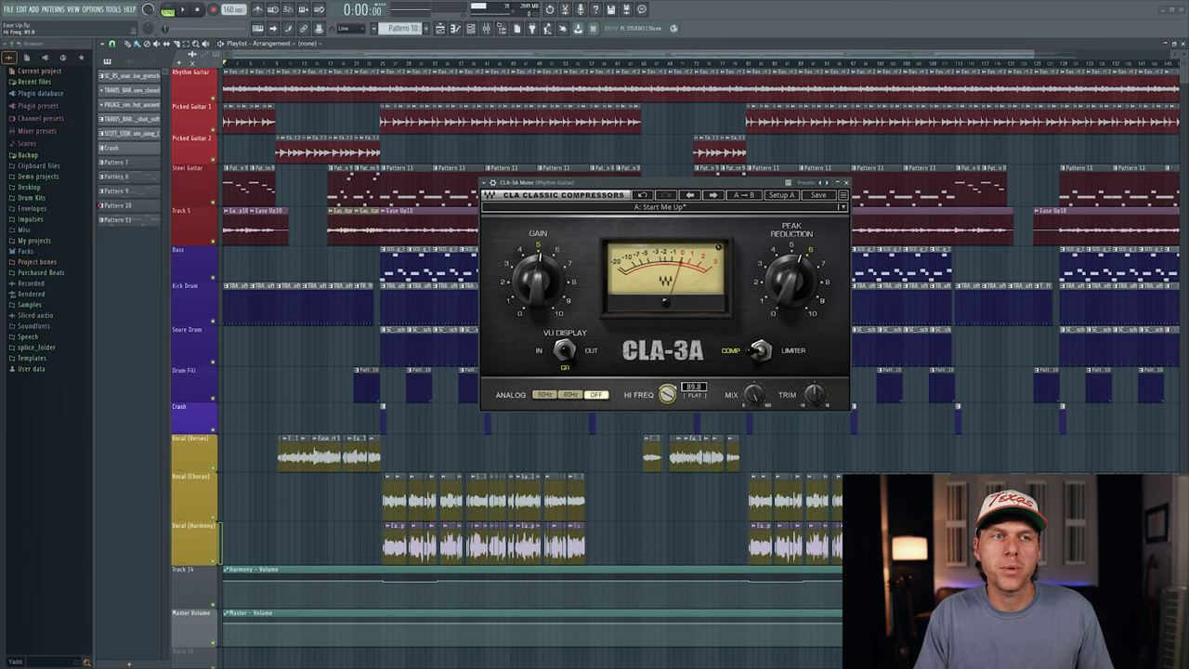
{"action": "left_click_drag", "start_coordinate": [669, 414], "coordinate": [669, 417]}
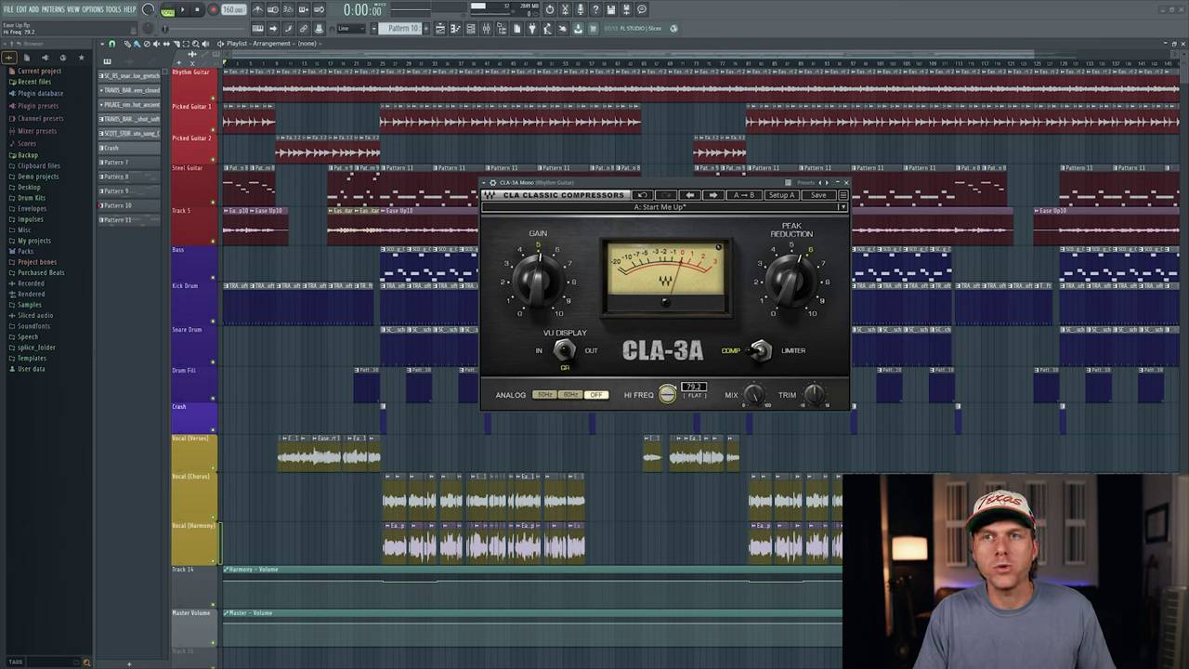
{"action": "left_click_drag", "start_coordinate": [669, 417], "coordinate": [668, 395]}
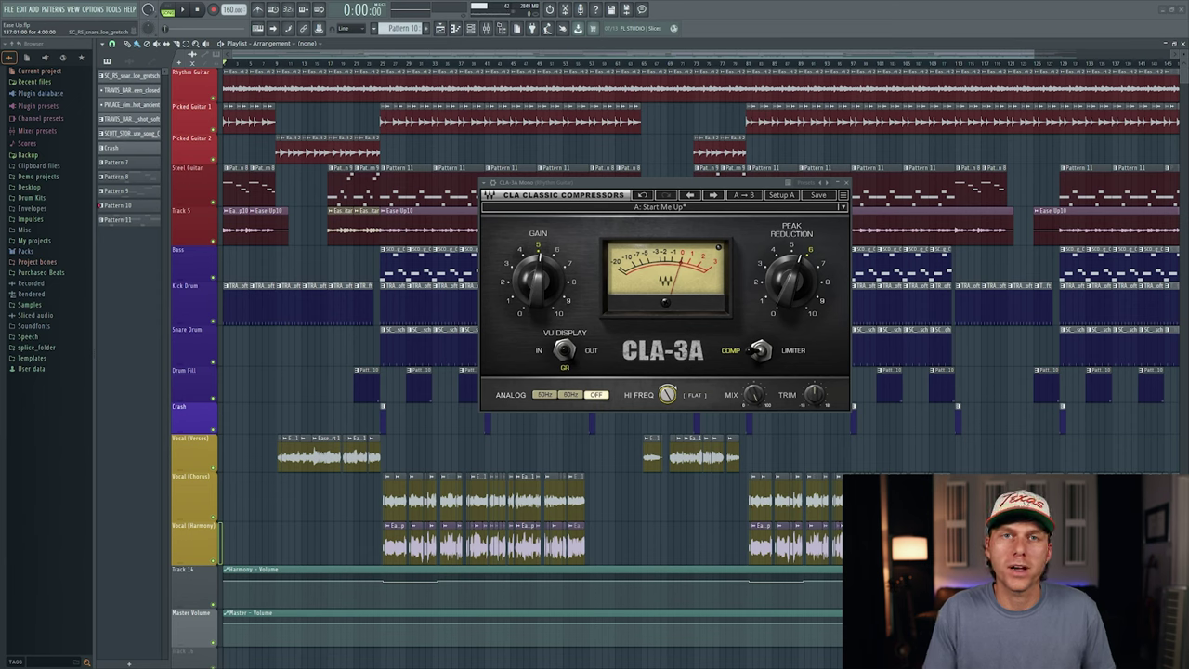
Step: Play the song and adjust the CLA-3A's Peak Reduction to about 6.19 and its Gain to about 5.29
{"action": "mouse_move", "coordinate": [805, 281]}
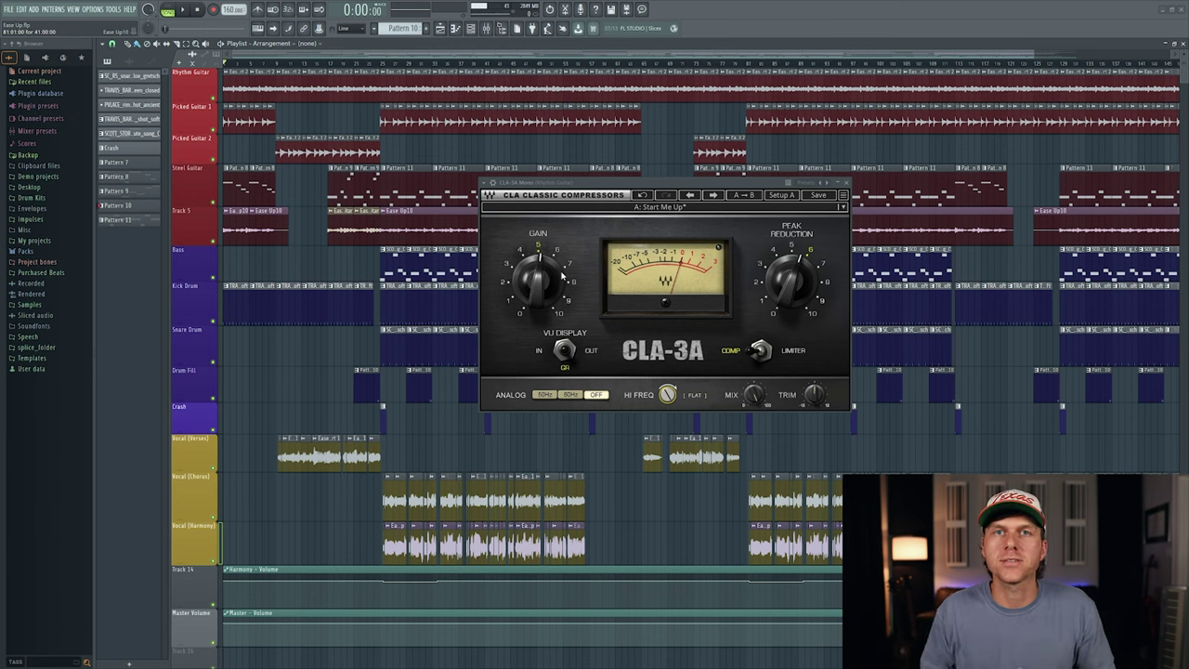
{"action": "key", "text": "space"}
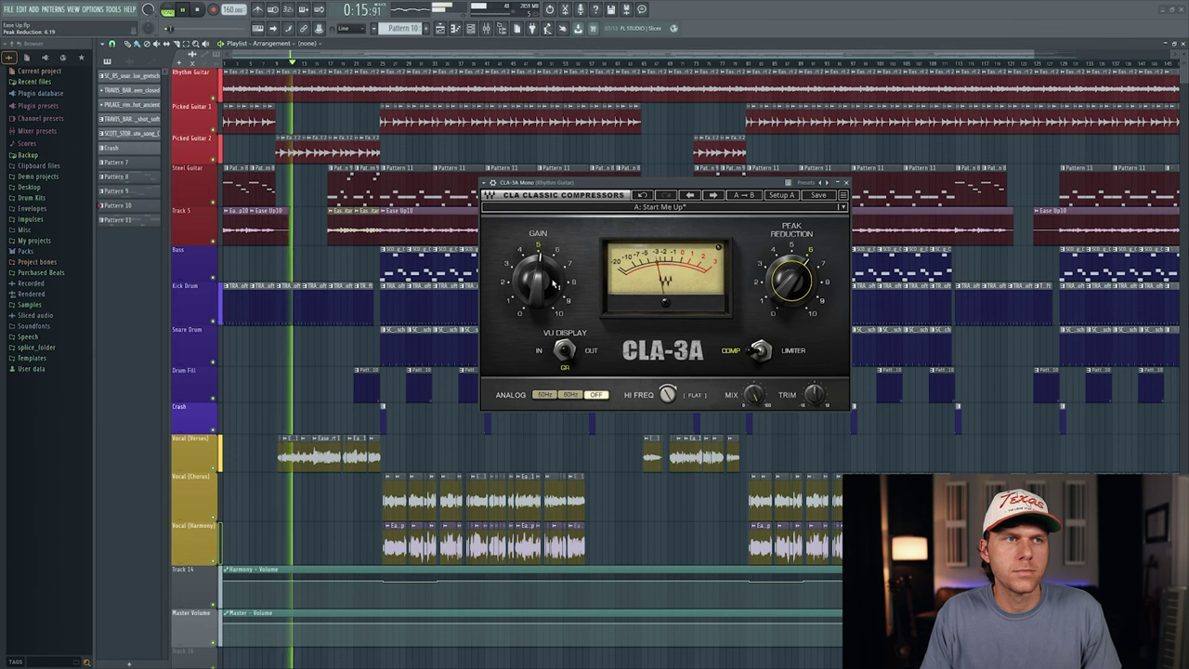
{"action": "mouse_move", "coordinate": [548, 281]}
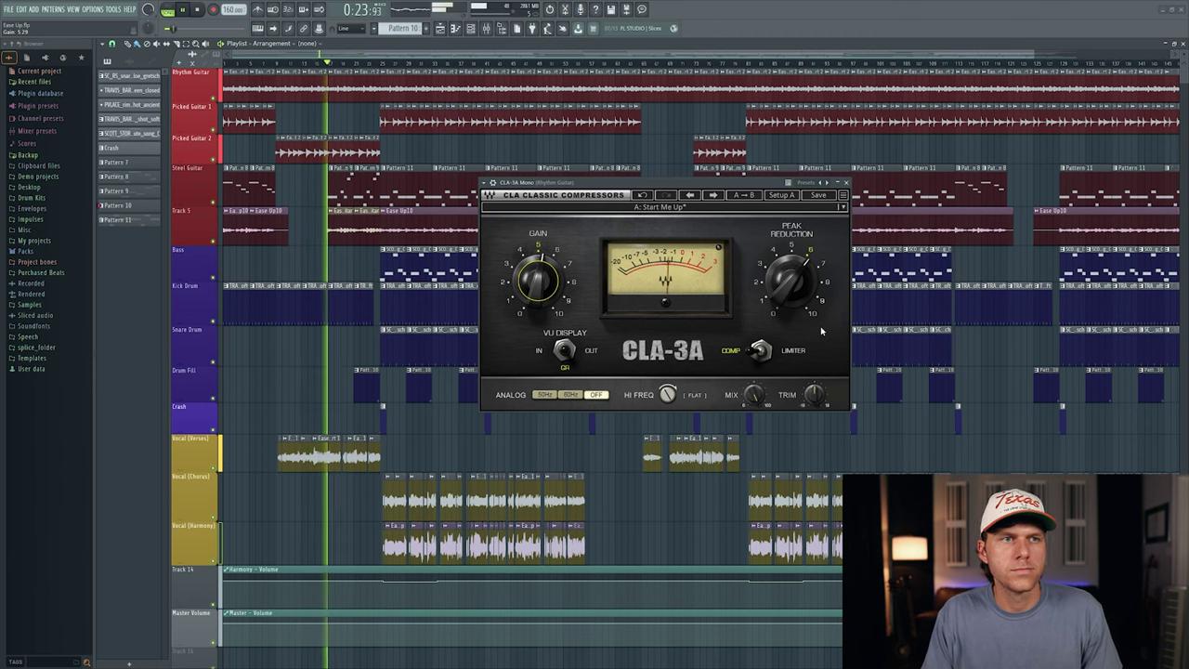
Step: Stop playback, try the Motor City tank in the Magma Springs reverb on L GTR Verb, and return to Classic
{"action": "key", "text": "space"}
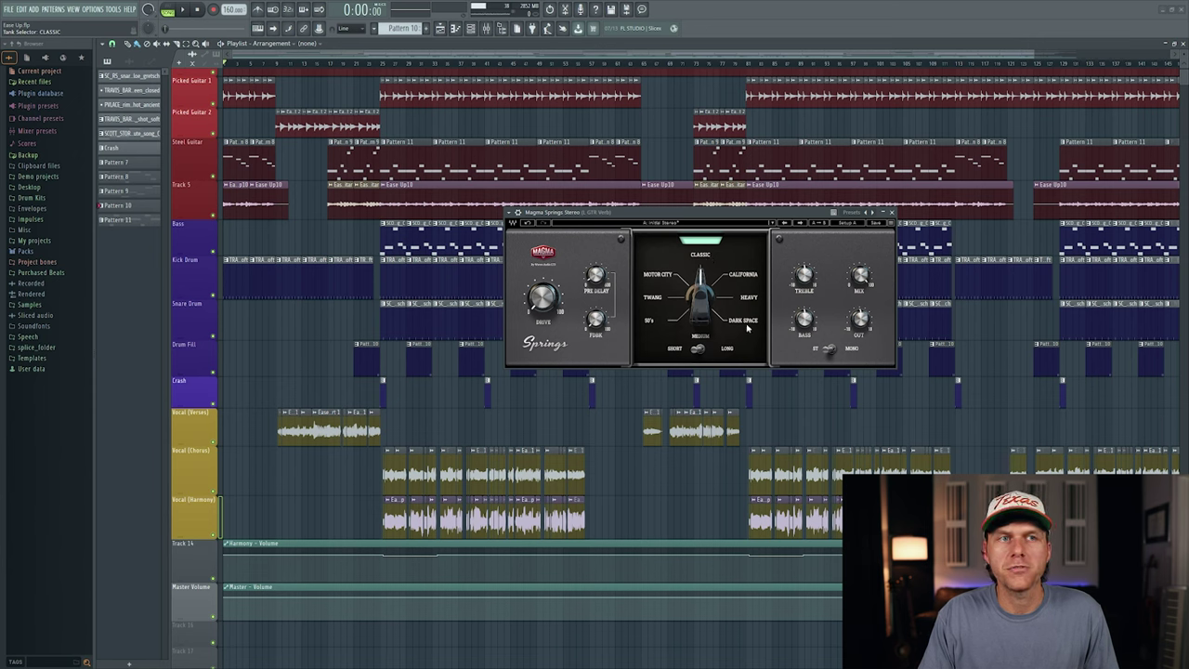
{"action": "left_click", "coordinate": [668, 269]}
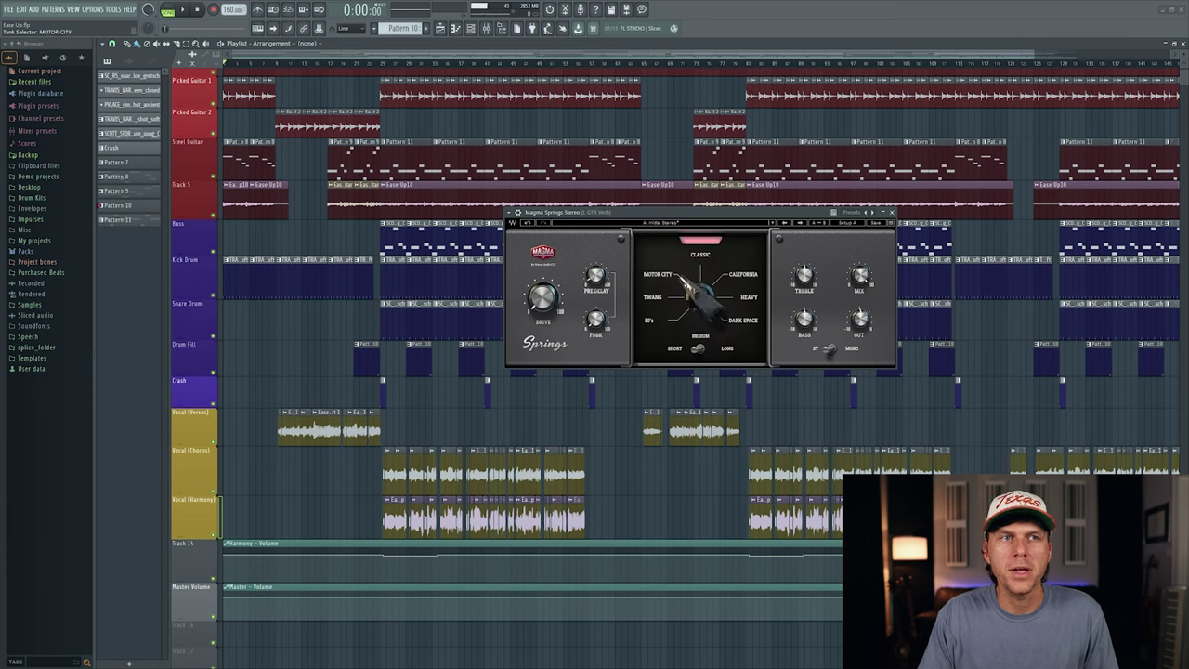
{"action": "left_click", "coordinate": [703, 256]}
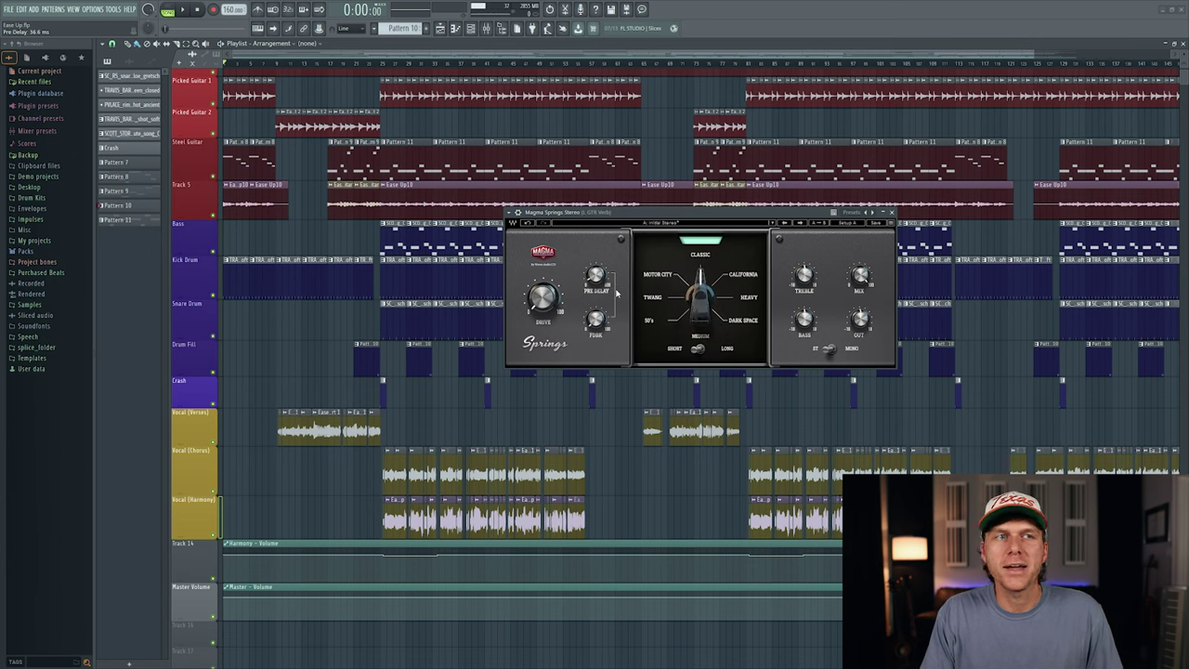
Step: Demonstrate Magma Springs' pre-delay at about 76 ms and its short/long spring switch, returning the switch to Medium
{"action": "left_click_drag", "start_coordinate": [602, 288], "coordinate": [602, 256]}
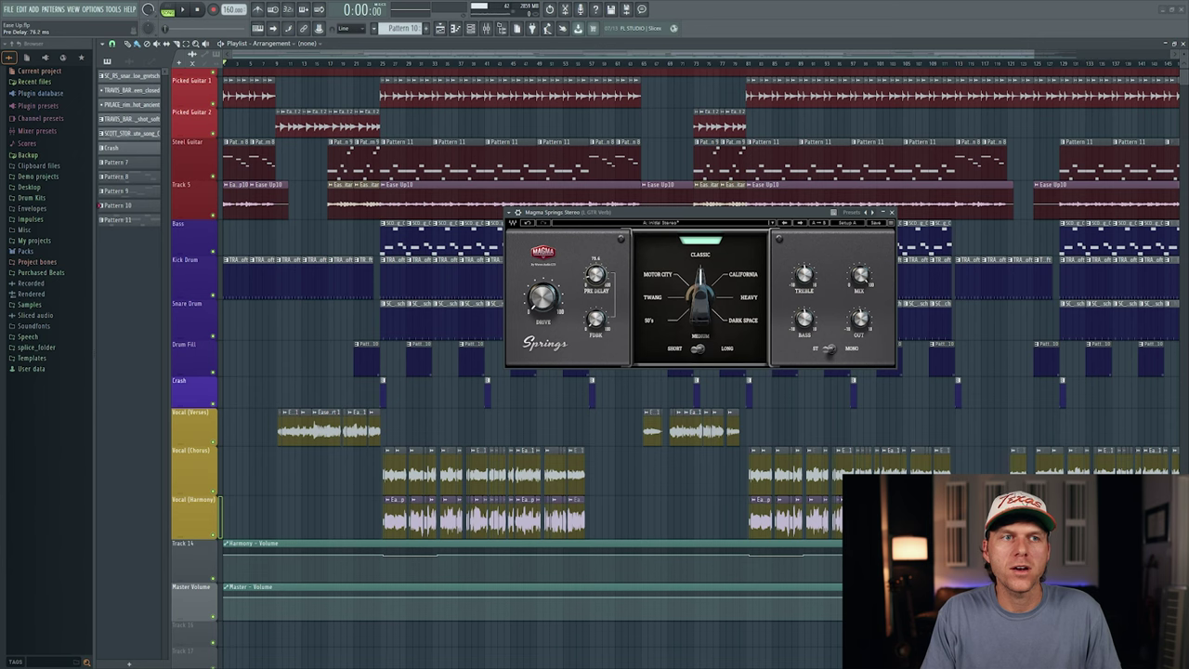
{"action": "mouse_move", "coordinate": [700, 350]}
{"action": "left_mouse_down"}
{"action": "mouse_move", "coordinate": [736, 351]}
{"action": "mouse_move", "coordinate": [702, 352]}
{"action": "left_mouse_up"}
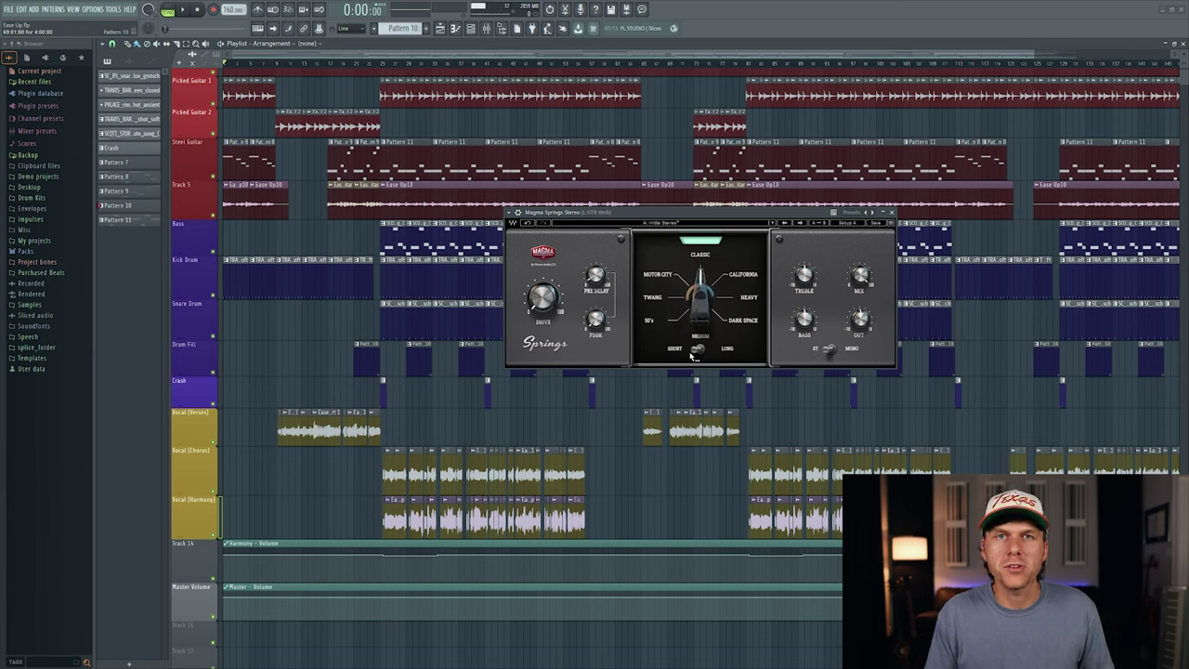
{"action": "left_click_drag", "start_coordinate": [691, 355], "coordinate": [727, 351]}
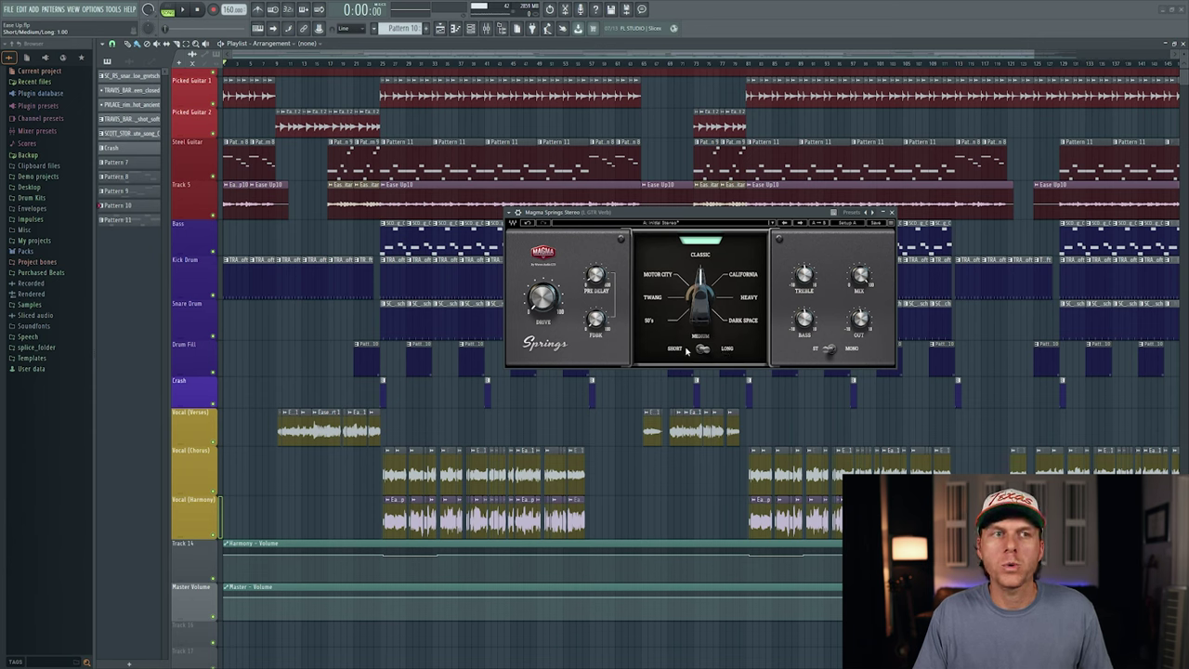
{"action": "left_click", "coordinate": [683, 350]}
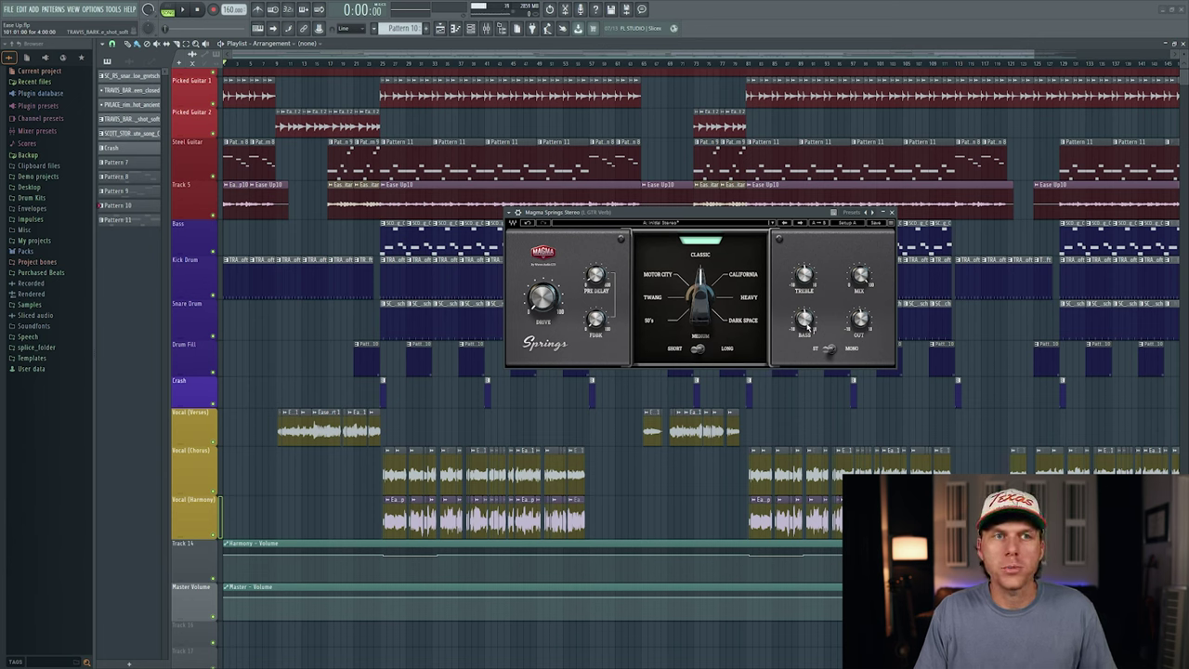
Step: Try out the Treble and Drive controls of the Magma Springs reverb
{"action": "left_click", "coordinate": [806, 276]}
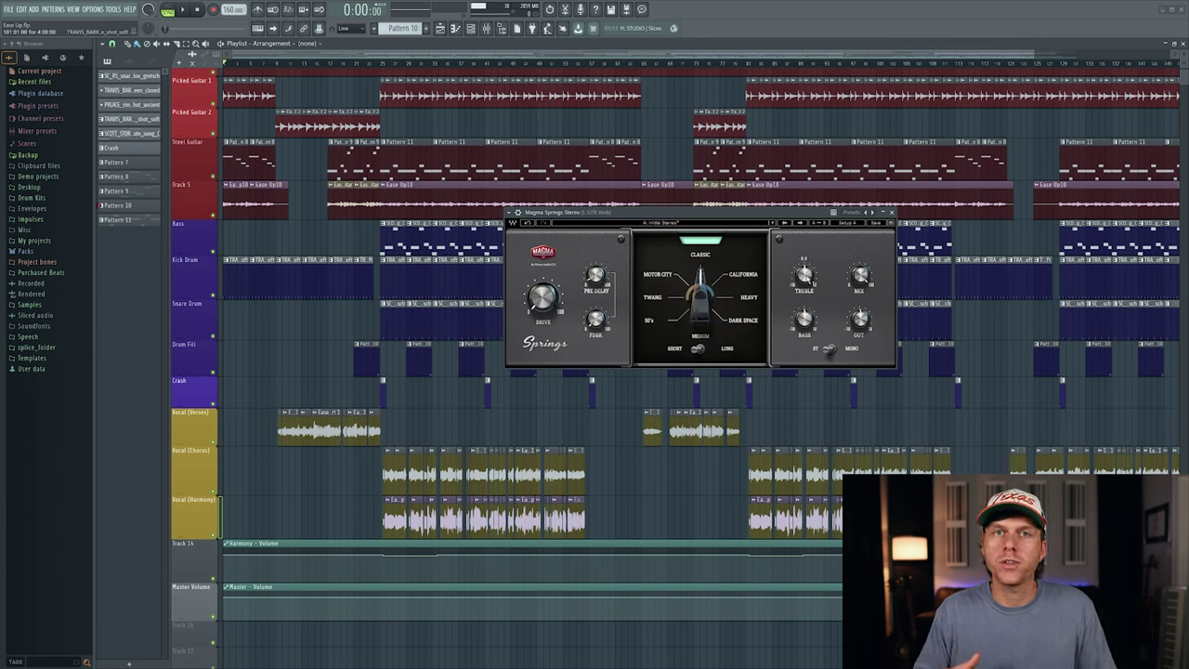
{"action": "left_click_drag", "start_coordinate": [542, 297], "coordinate": [543, 277]}
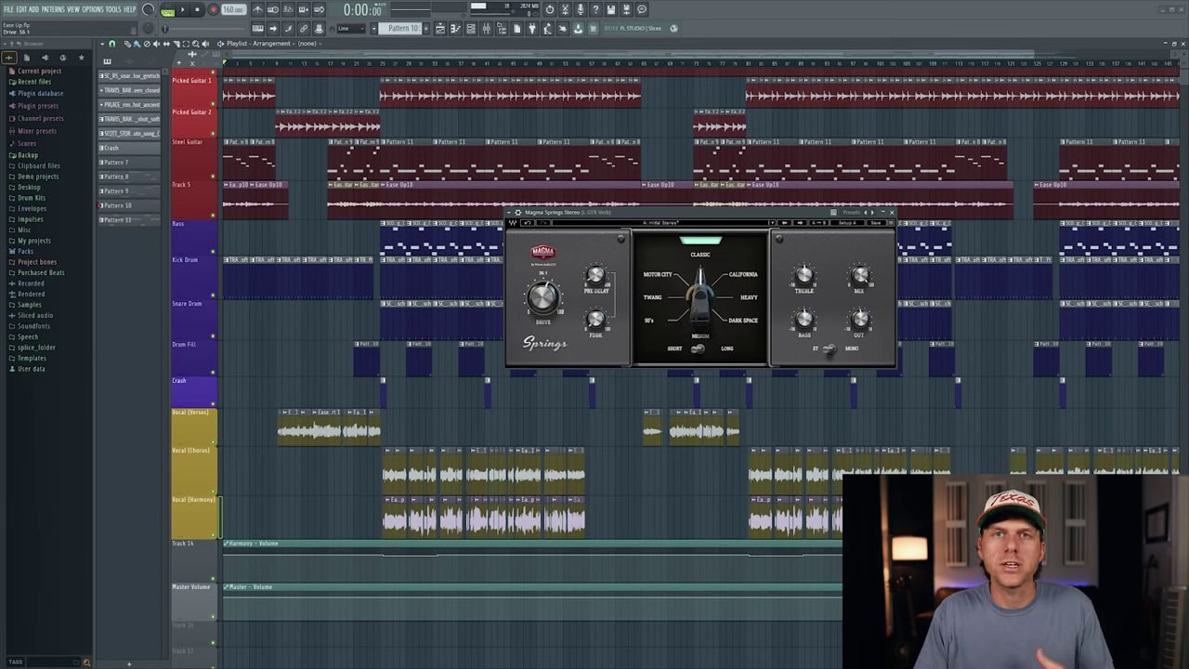
{"action": "left_click_drag", "start_coordinate": [543, 288], "coordinate": [596, 314]}
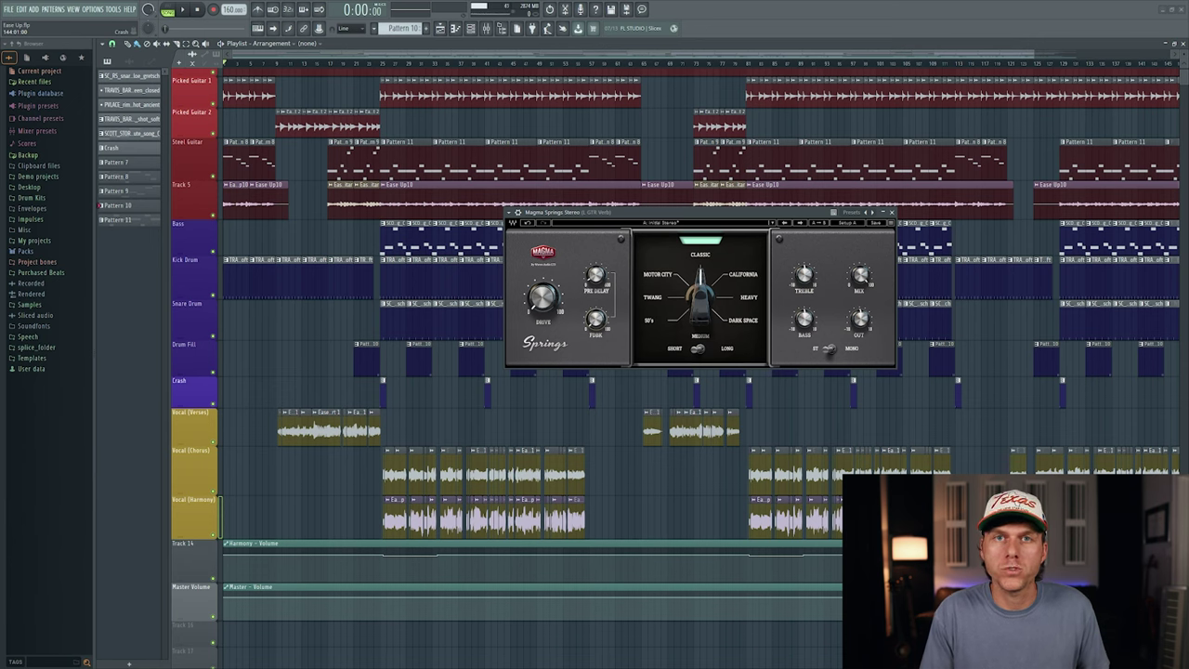
Step: Bring up the mixer's L GTR Verb track and examine its Magma Springs reverb and F6 equalizer
{"action": "key", "text": "F9"}
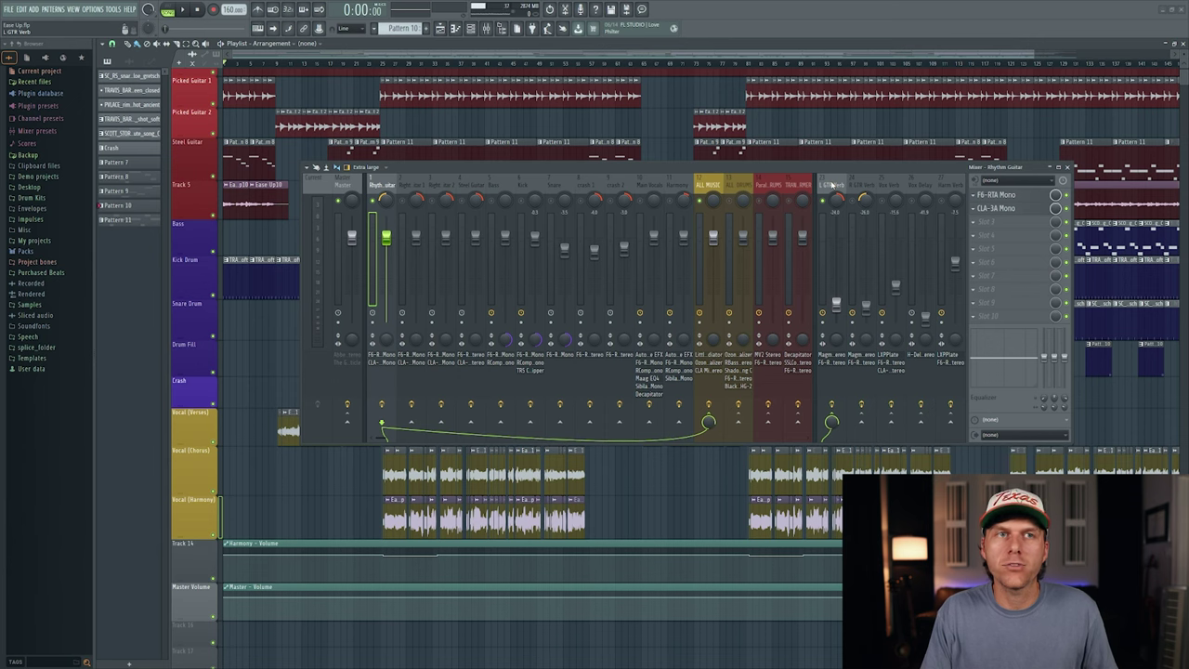
{"action": "left_click", "coordinate": [834, 185]}
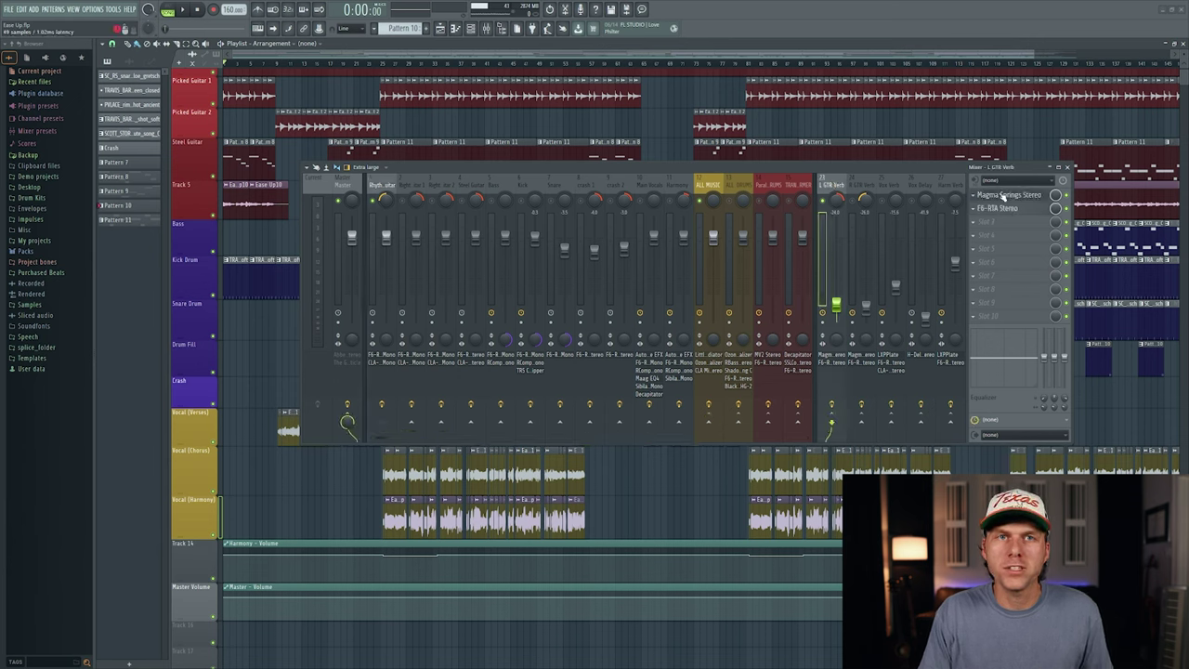
{"action": "left_click", "coordinate": [1004, 196]}
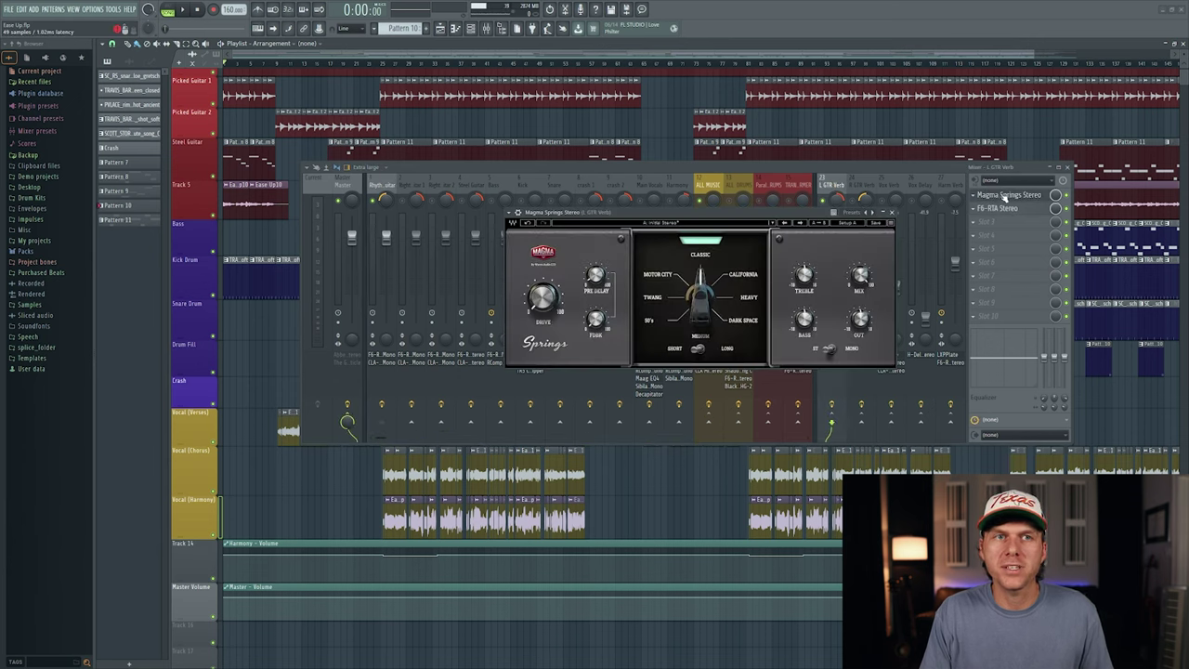
{"action": "left_click_drag", "start_coordinate": [868, 281], "coordinate": [869, 270]}
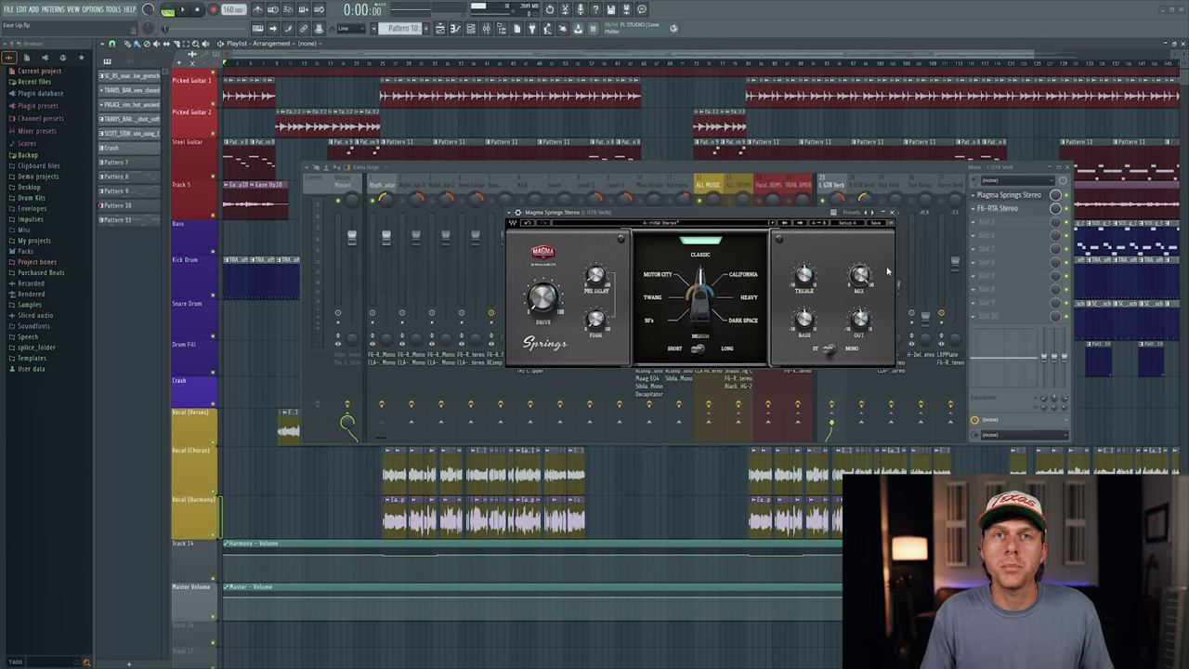
{"action": "left_click", "coordinate": [994, 197]}
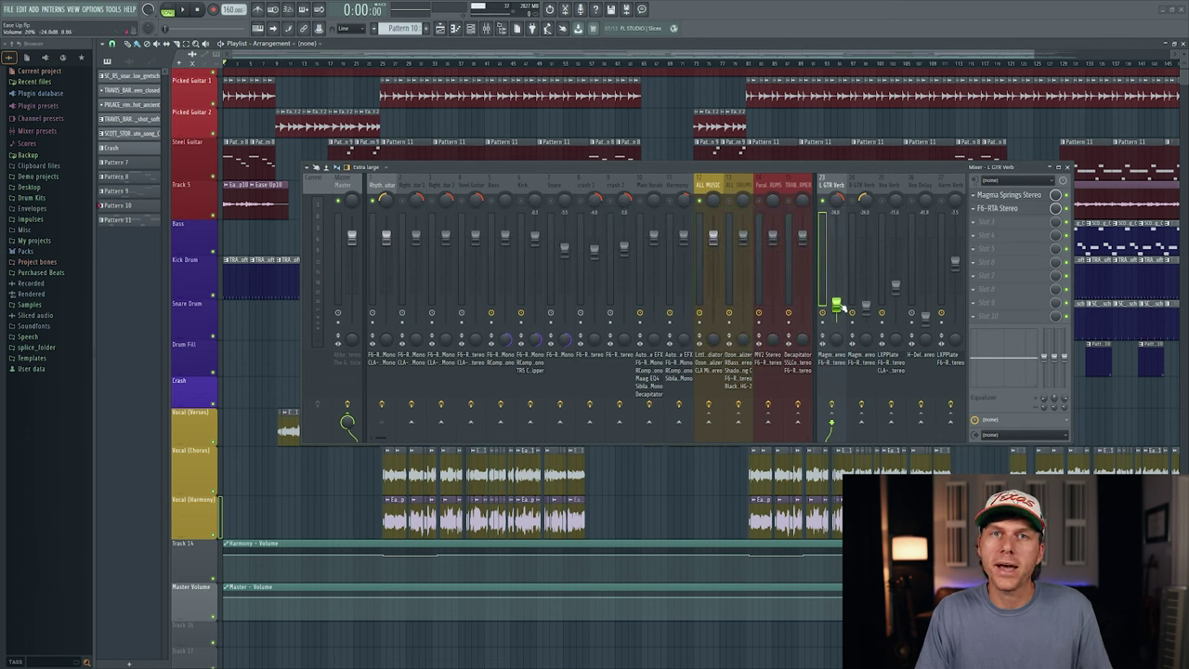
{"action": "left_click", "coordinate": [1013, 208]}
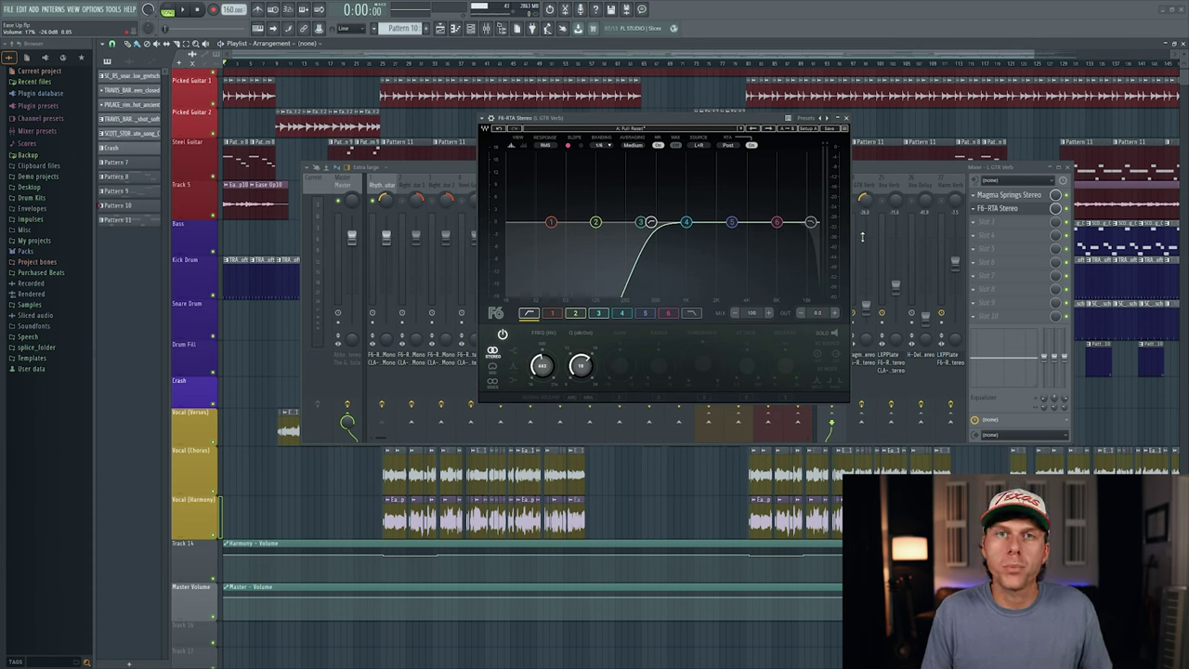
{"action": "key", "text": "Escape"}
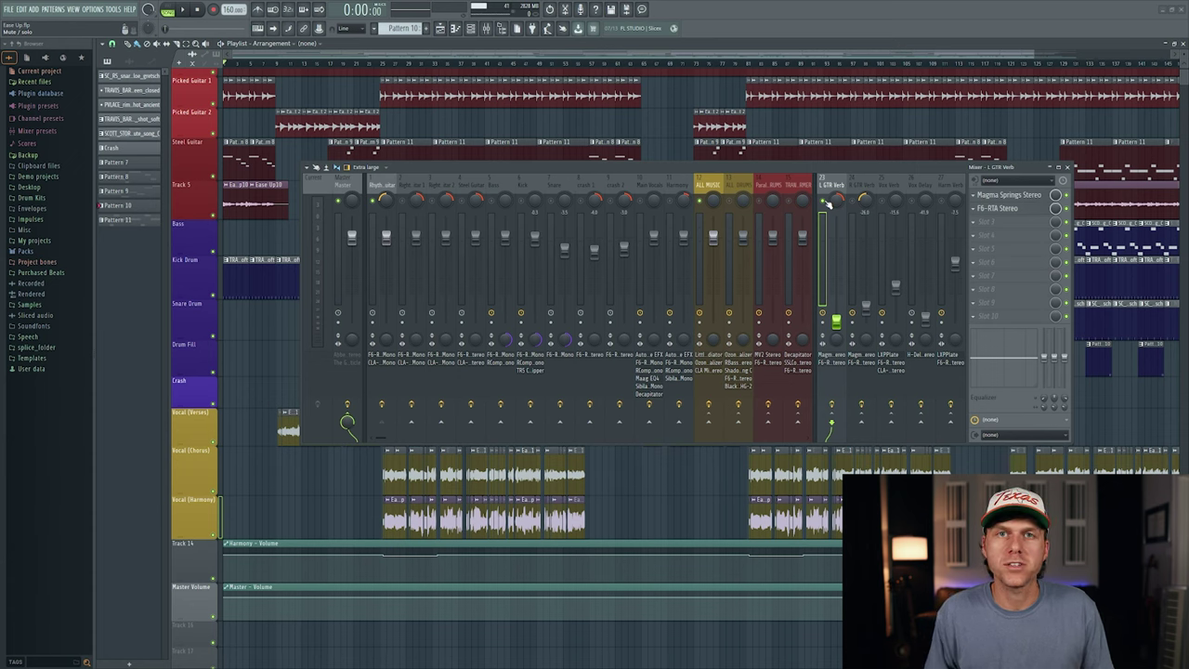
Step: During playback, raise the L GTR Verb fader from zero, trim it back slightly, and stop the song
{"action": "key", "text": "space"}
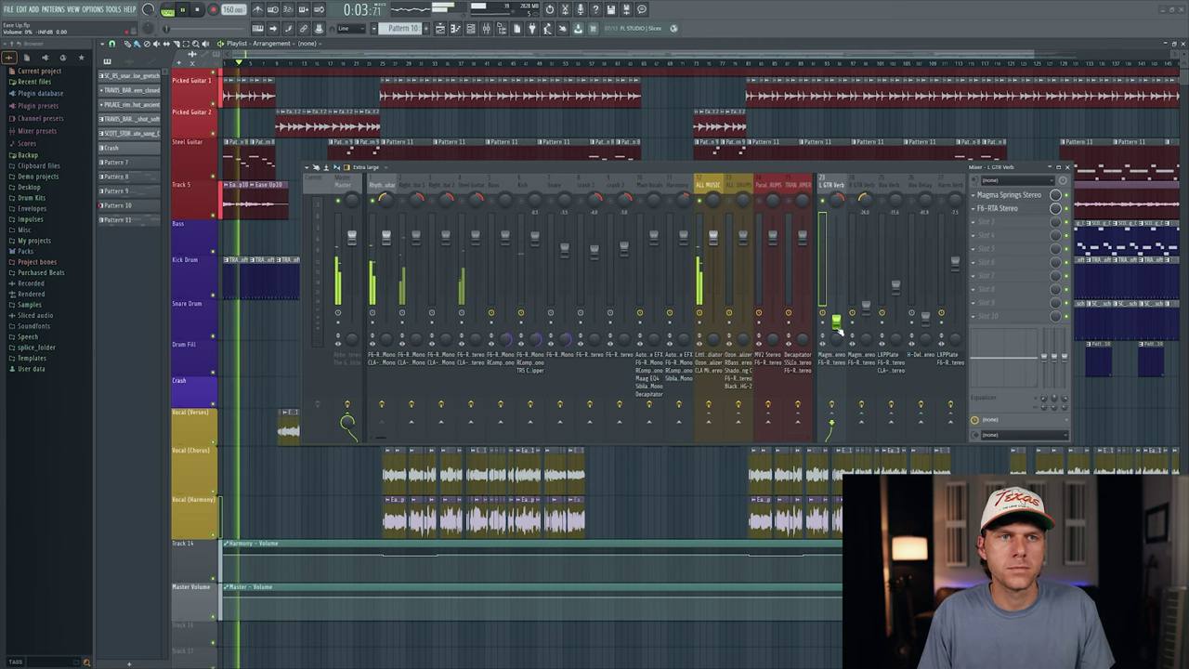
{"action": "left_click_drag", "start_coordinate": [853, 323], "coordinate": [836, 281]}
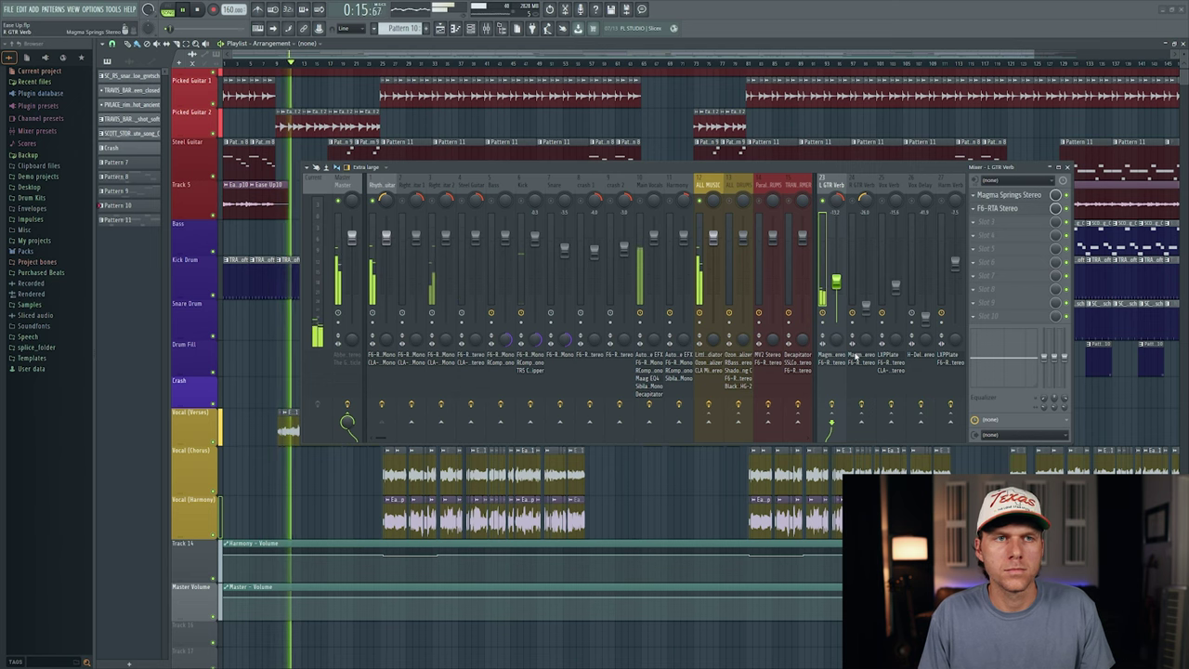
{"action": "left_click_drag", "start_coordinate": [837, 282], "coordinate": [839, 289]}
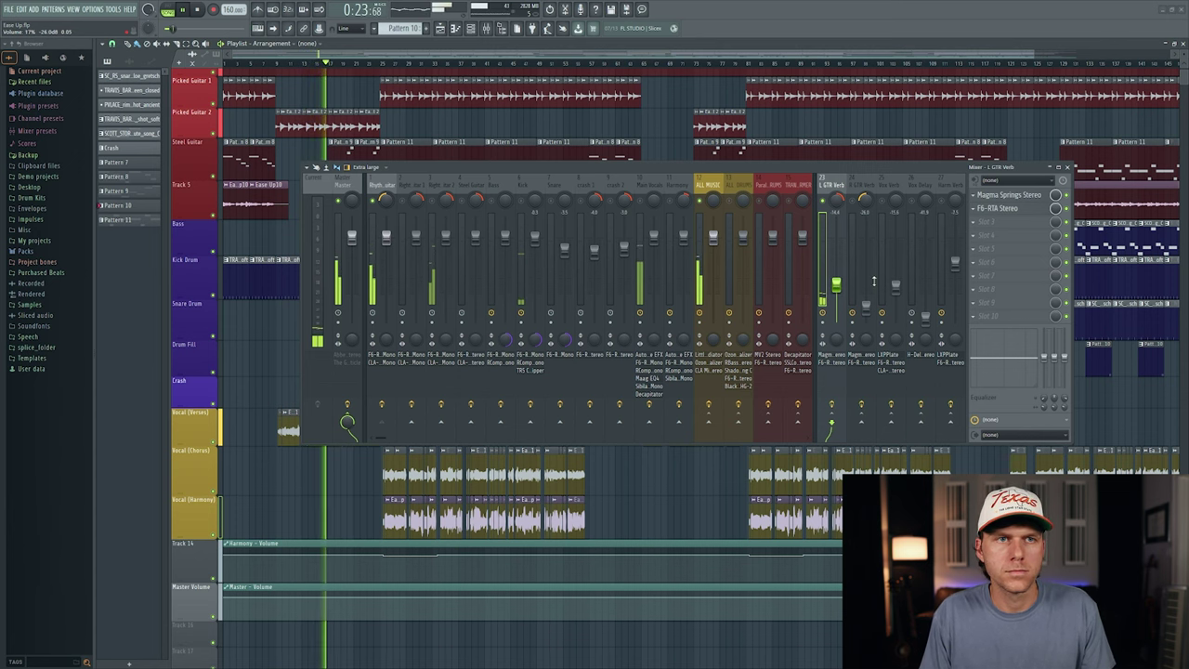
{"action": "key", "text": "space"}
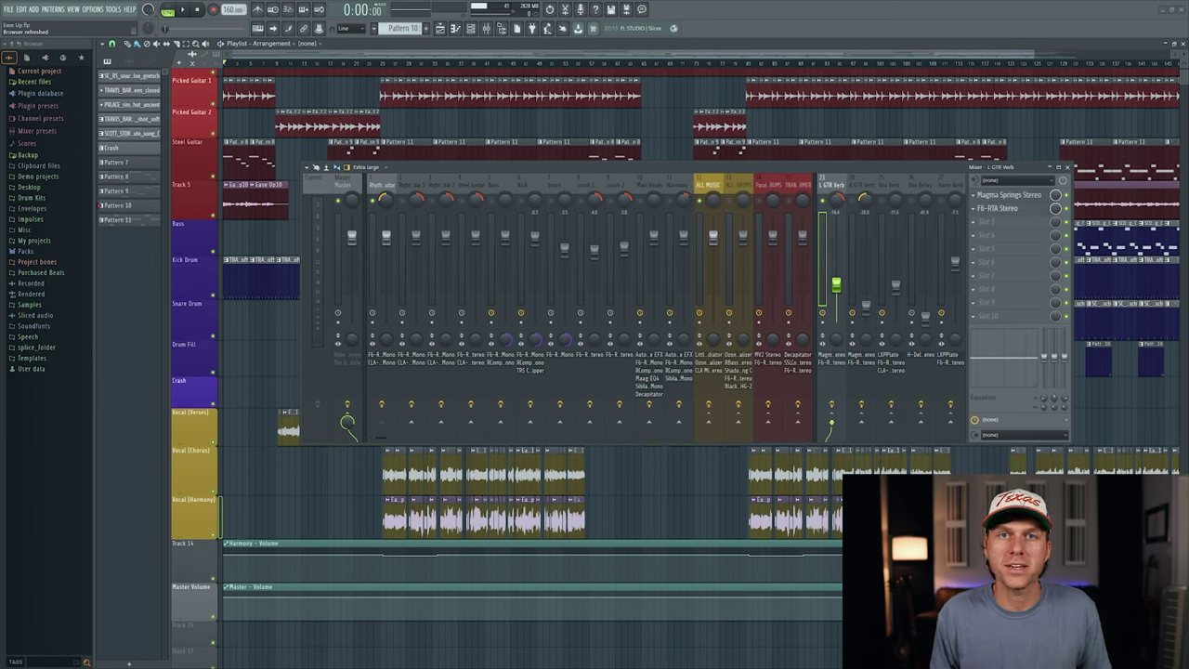
Step: Enable Right guitar 1 alongside the Rhythm Guitar, play the song to hear both with their reverbs, and stop
{"action": "left_click", "coordinate": [387, 199]}
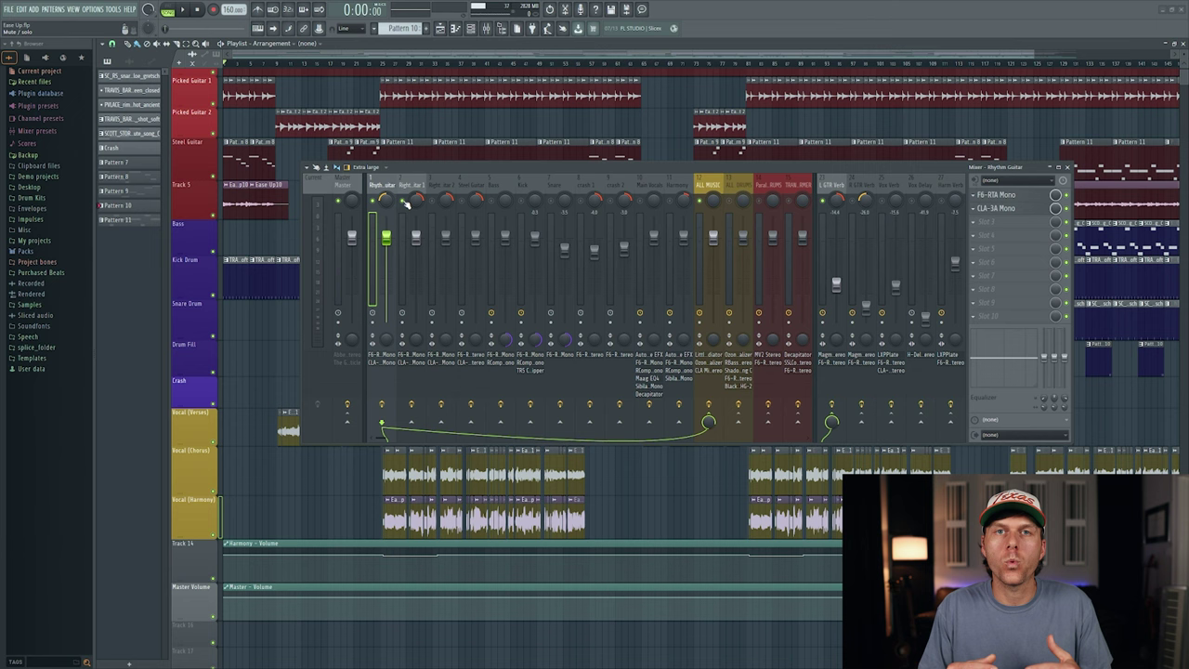
{"action": "left_click", "coordinate": [406, 204]}
{"action": "key", "text": "space"}
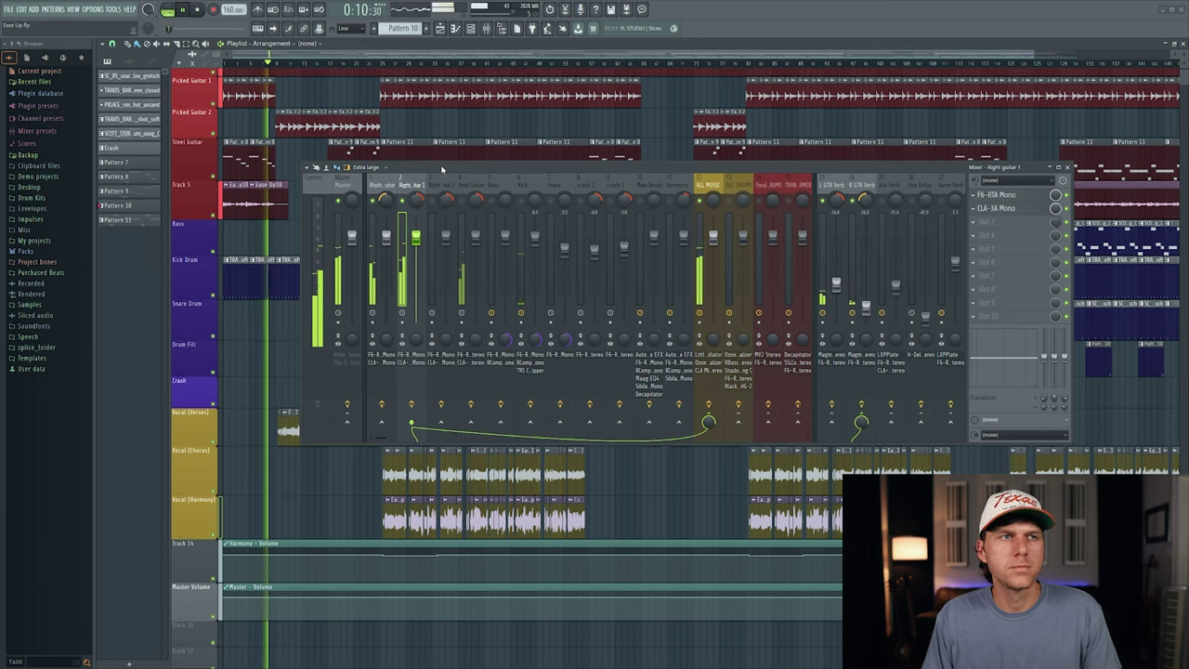
{"action": "key", "text": "space"}
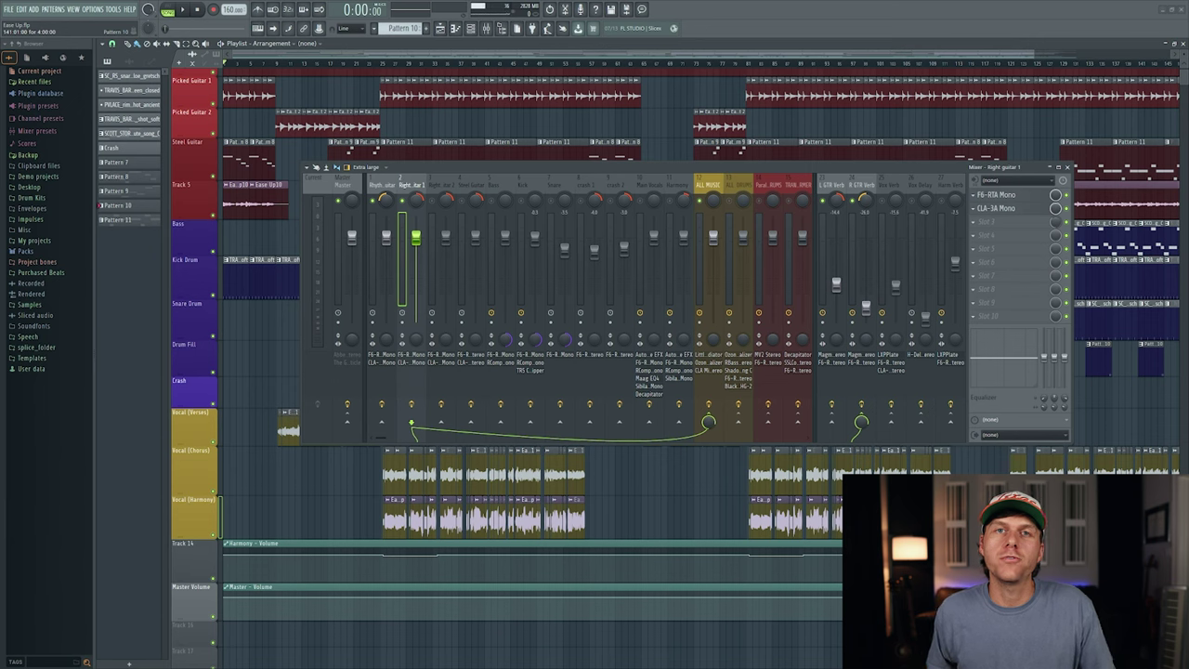
Step: Check the routing of Rhythm Guitar to L GTR Verb and of Right guitar 1 to R GTR Verb
{"action": "left_click", "coordinate": [383, 185]}
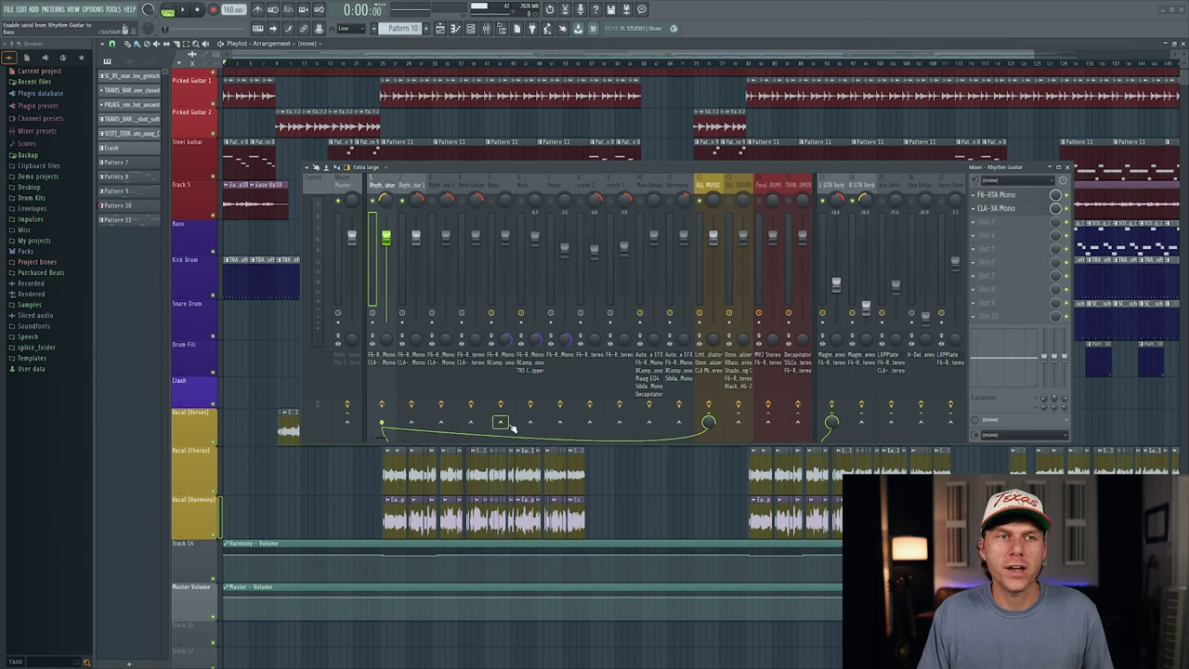
{"action": "left_click", "coordinate": [837, 186]}
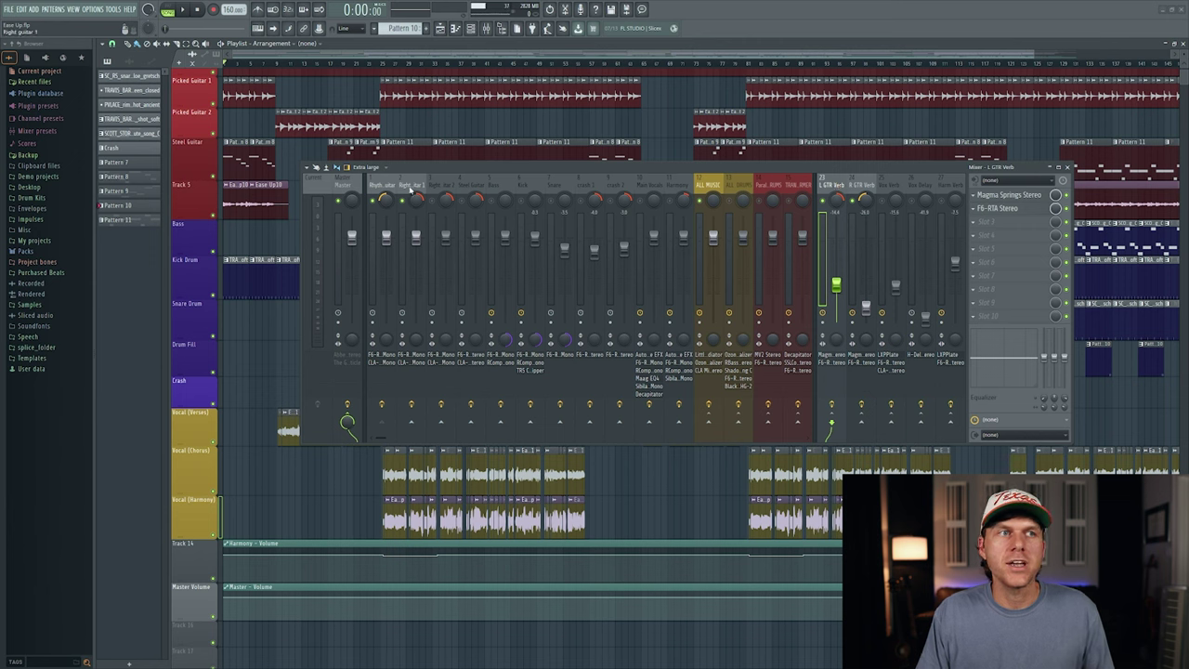
{"action": "left_click", "coordinate": [415, 186]}
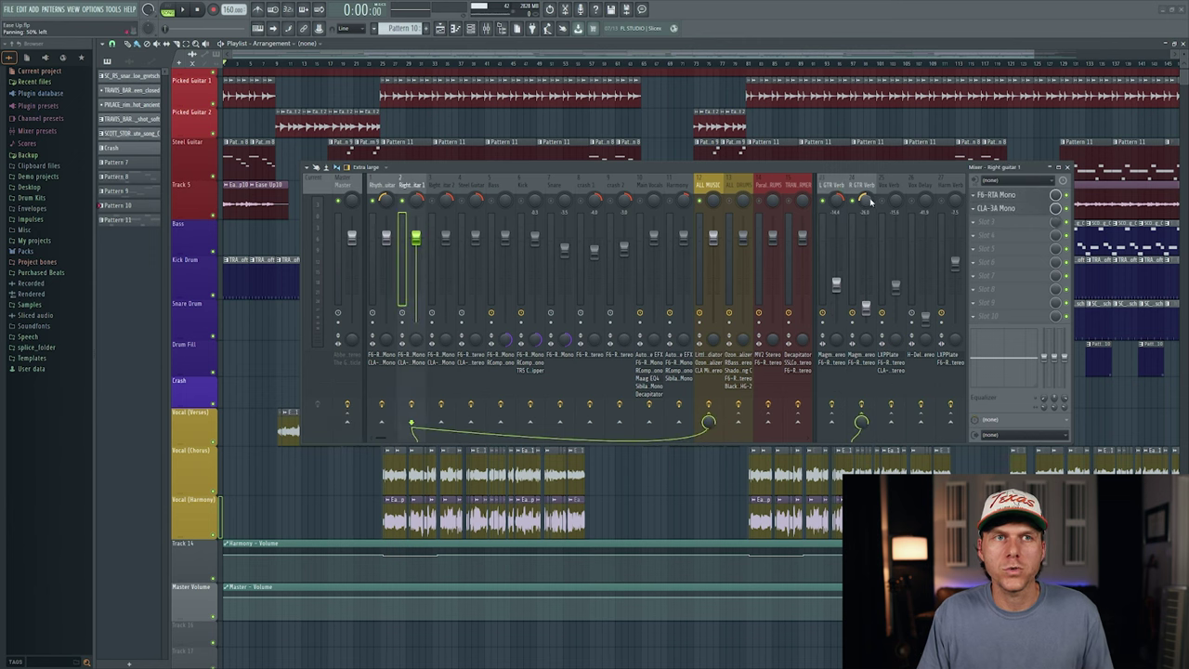
{"action": "left_click", "coordinate": [868, 185]}
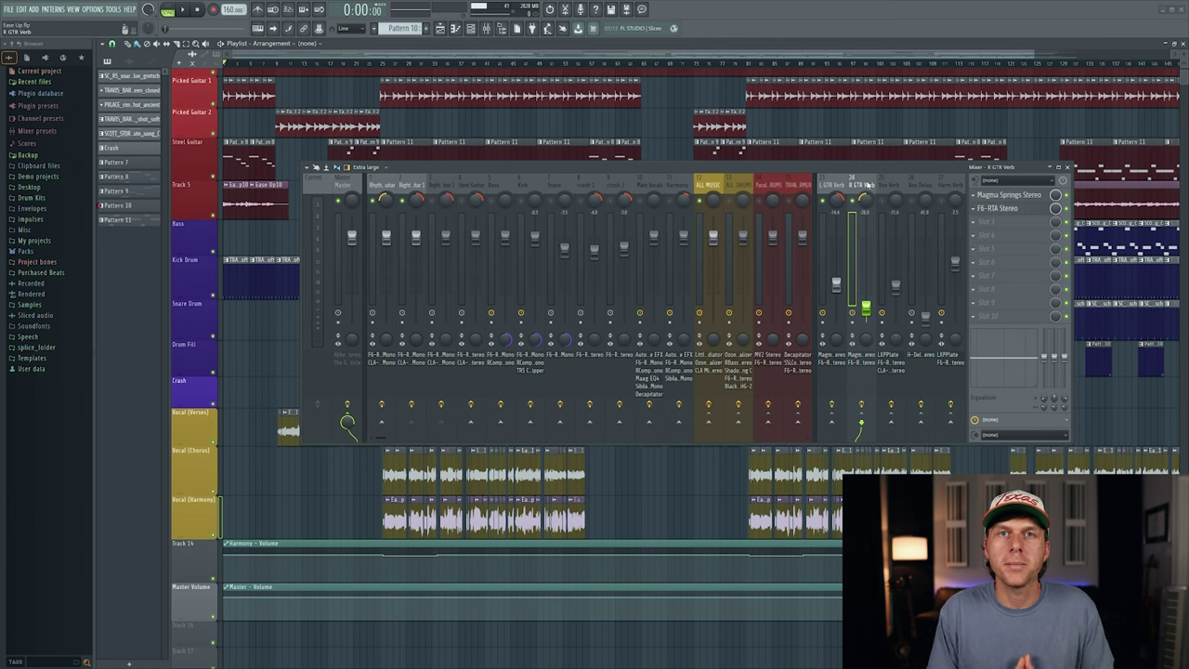
Step: Solo Right guitar 1 and examine its F6 equalizer and CLA-3A compressor
{"action": "left_click", "coordinate": [403, 199]}
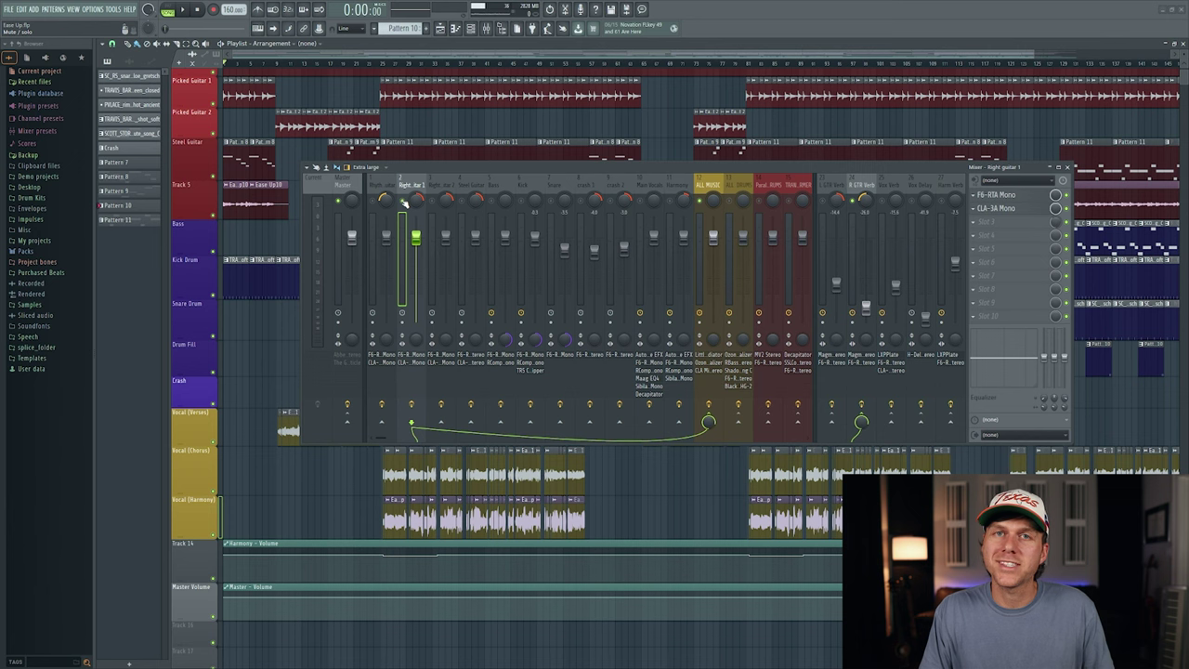
{"action": "left_click", "coordinate": [993, 196]}
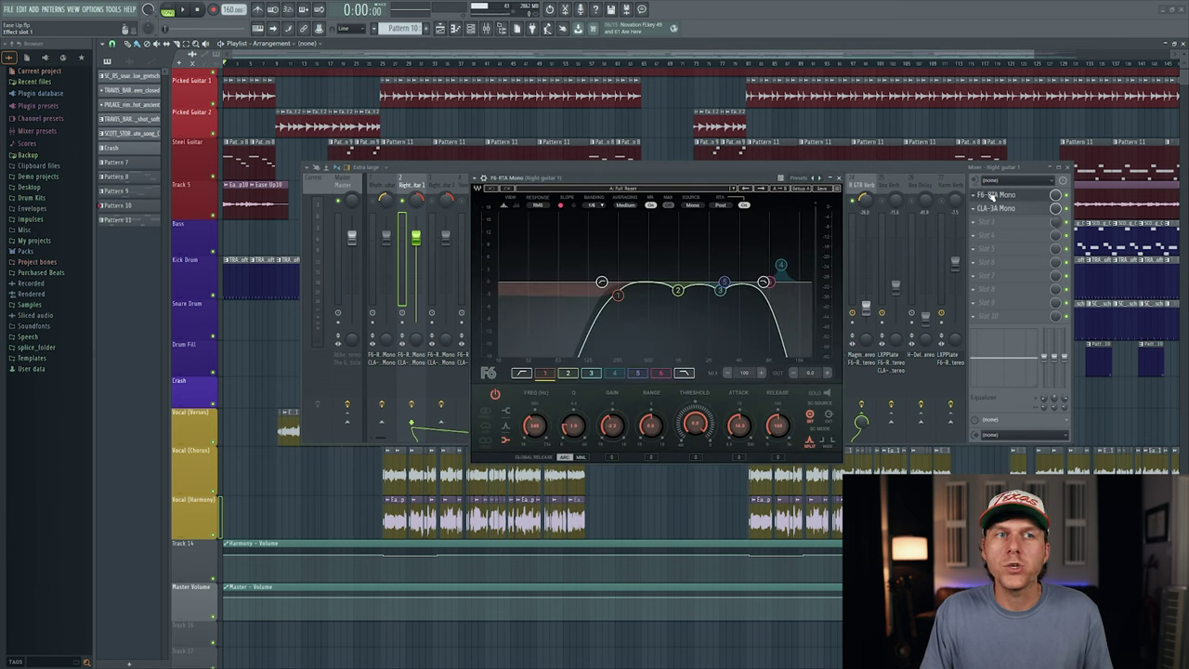
{"action": "left_click", "coordinate": [992, 195]}
{"action": "left_click", "coordinate": [997, 208]}
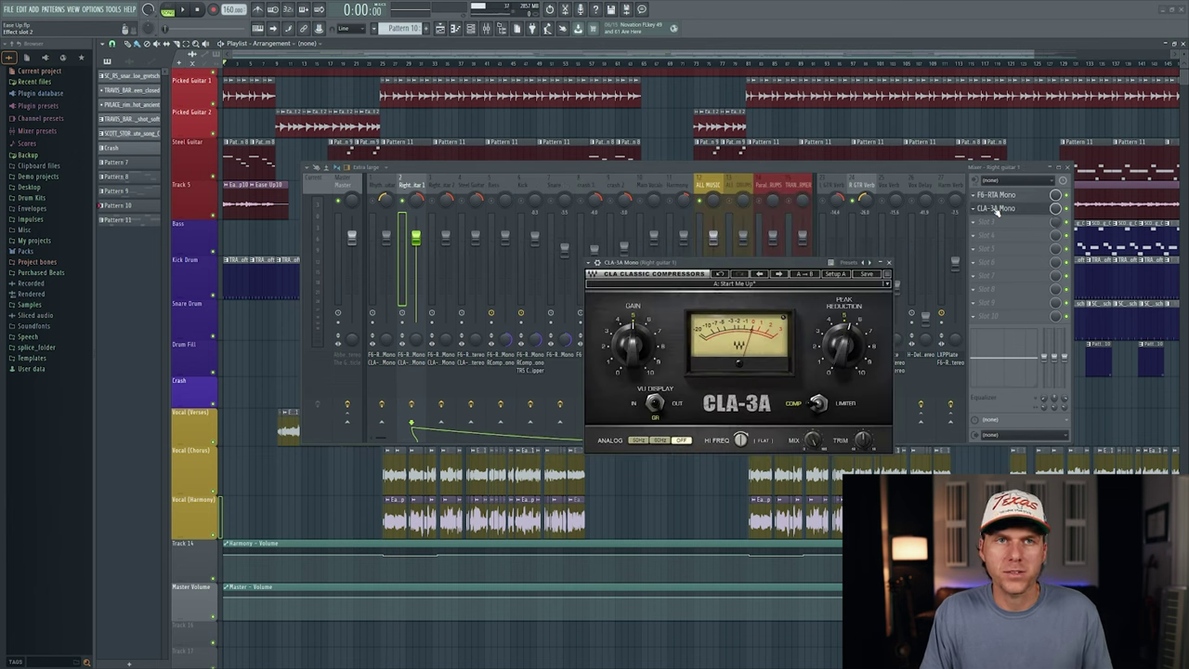
Step: Examine the Magma Springs reverb and F6 equalizer on the R GTR Verb track
{"action": "left_click", "coordinate": [1004, 195]}
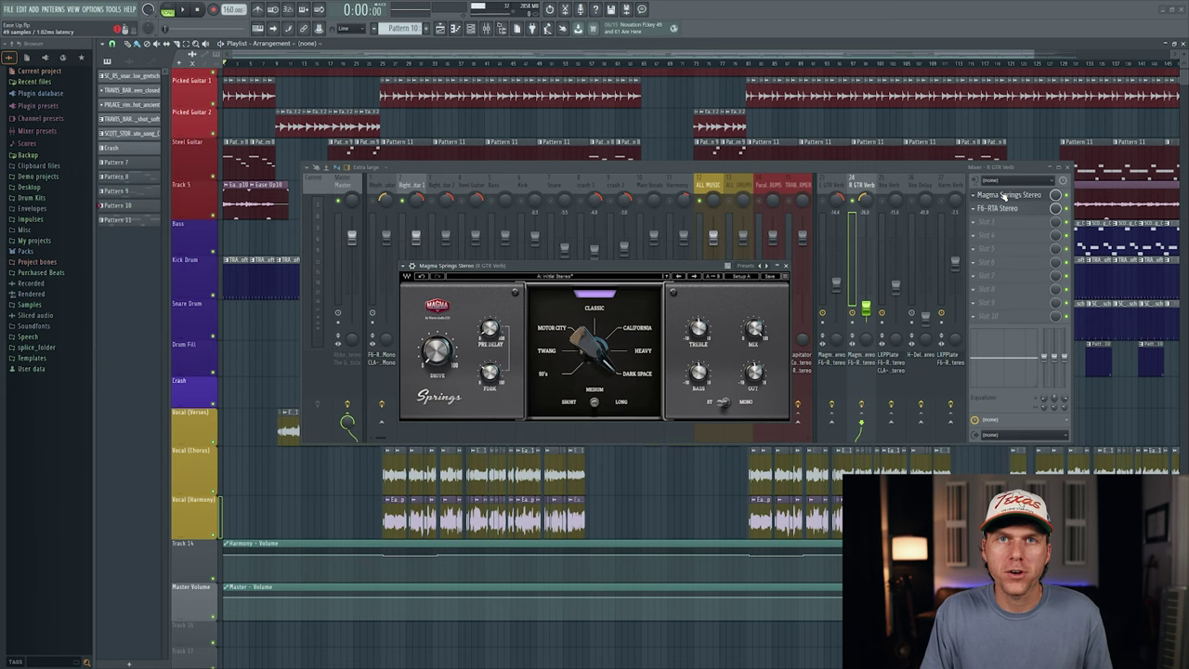
{"action": "left_click", "coordinate": [1003, 195]}
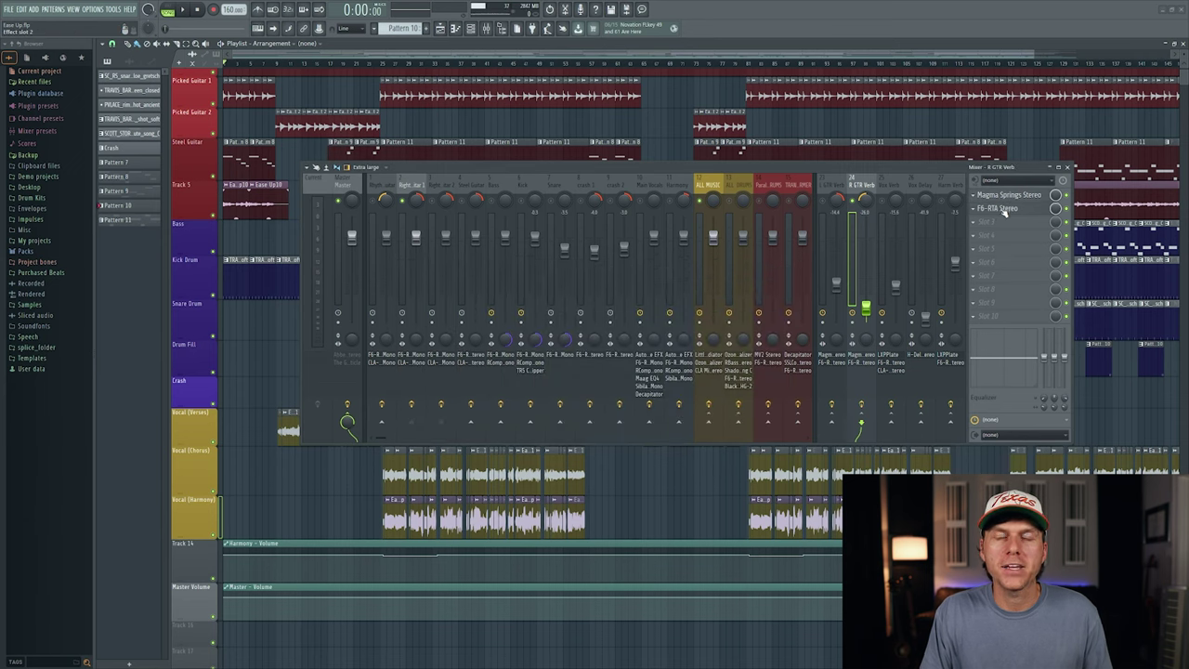
{"action": "left_click", "coordinate": [1001, 208]}
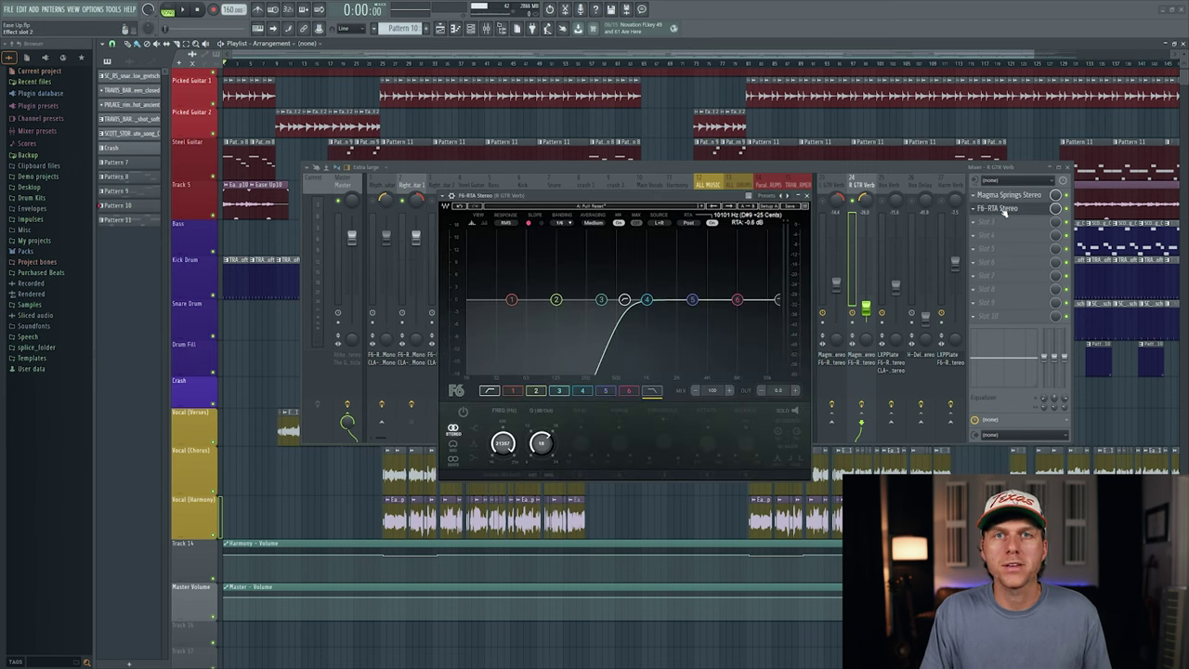
{"action": "left_click", "coordinate": [1001, 208]}
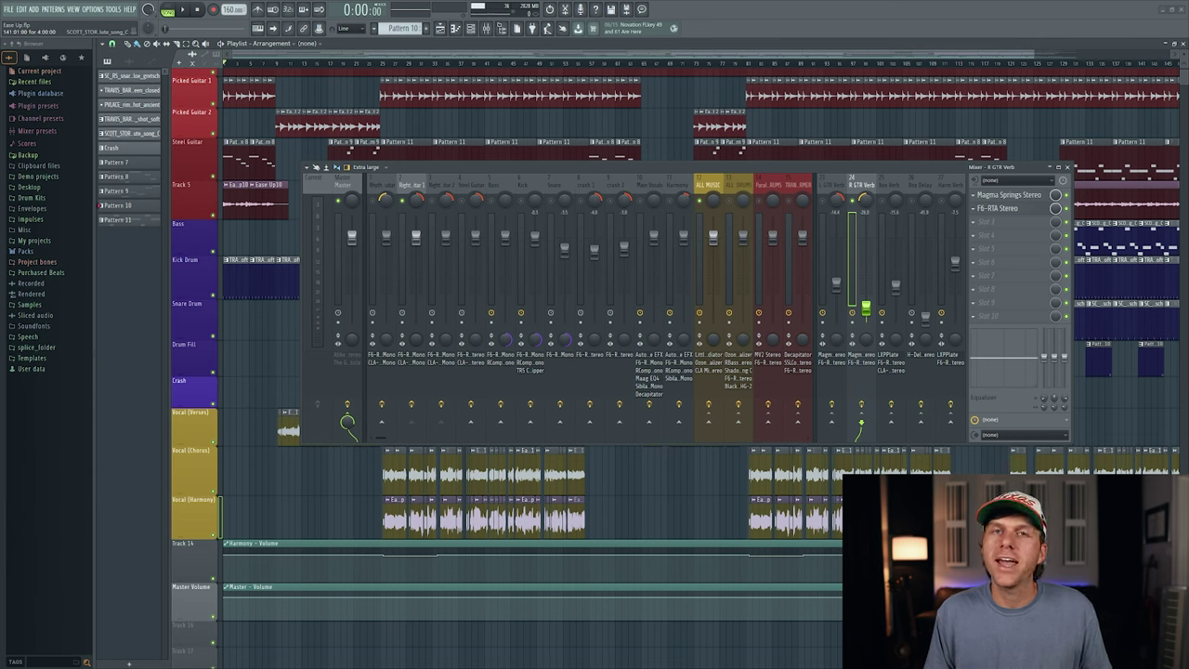
Step: Play the full mix with all mixer tracks active, and stop playback
{"action": "key", "text": "space"}
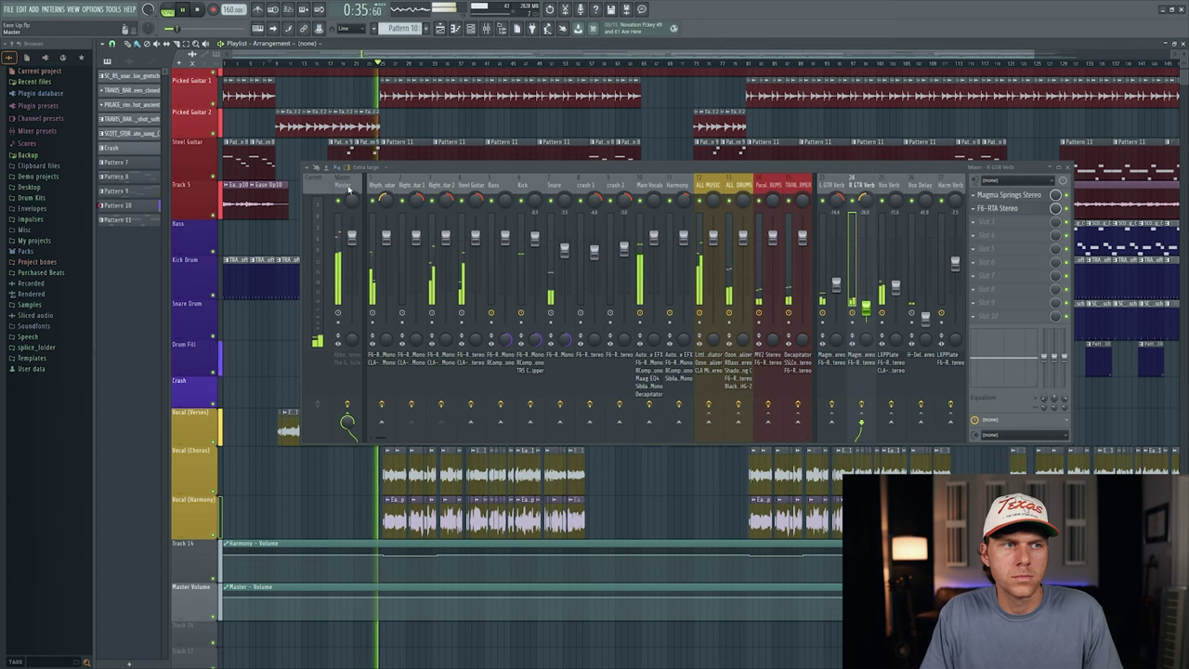
{"action": "key", "text": "space"}
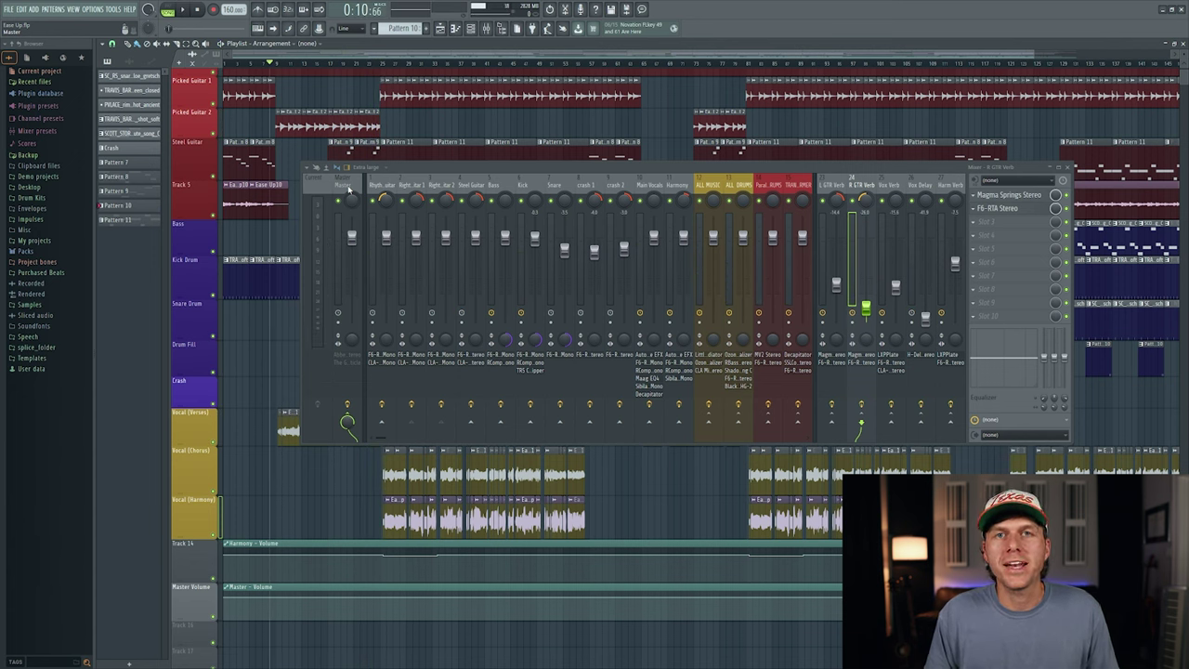